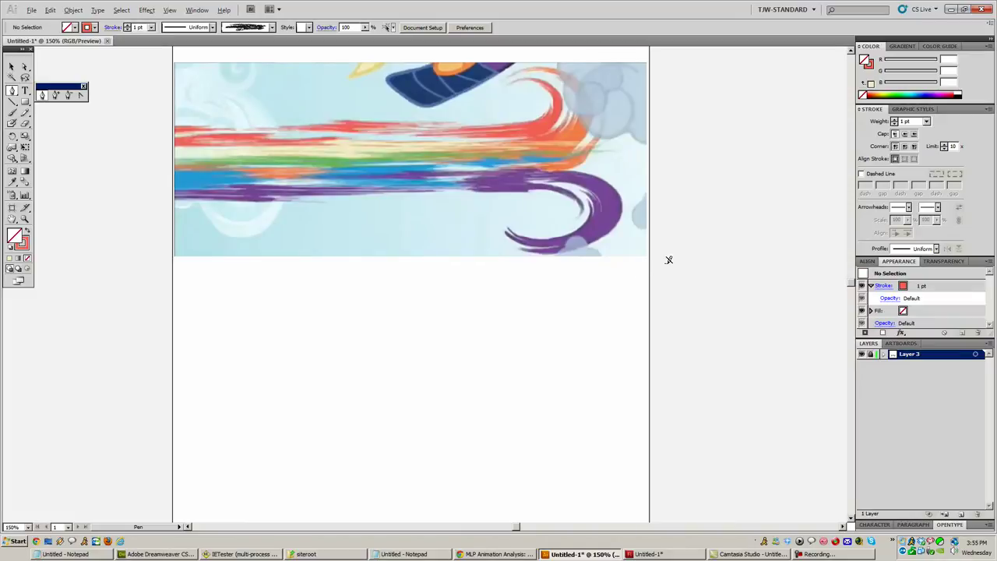
On a new layer, pen-draw a long curved speed line below the reference, hooking up into a loop.
{"action": "left_click", "coordinate": [962, 515]}
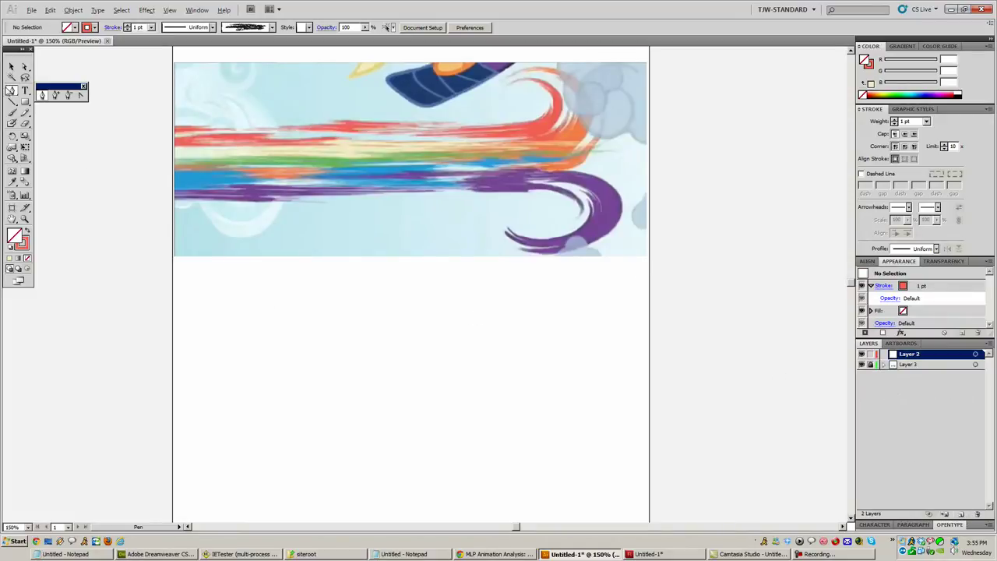
{"action": "left_click_drag", "start_coordinate": [192, 315], "coordinate": [250, 315]}
{"action": "left_click_drag", "start_coordinate": [430, 318], "coordinate": [448, 321]}
{"action": "left_click_drag", "start_coordinate": [519, 299], "coordinate": [526, 275]}
{"action": "left_click_drag", "start_coordinate": [455, 265], "coordinate": [419, 304]}
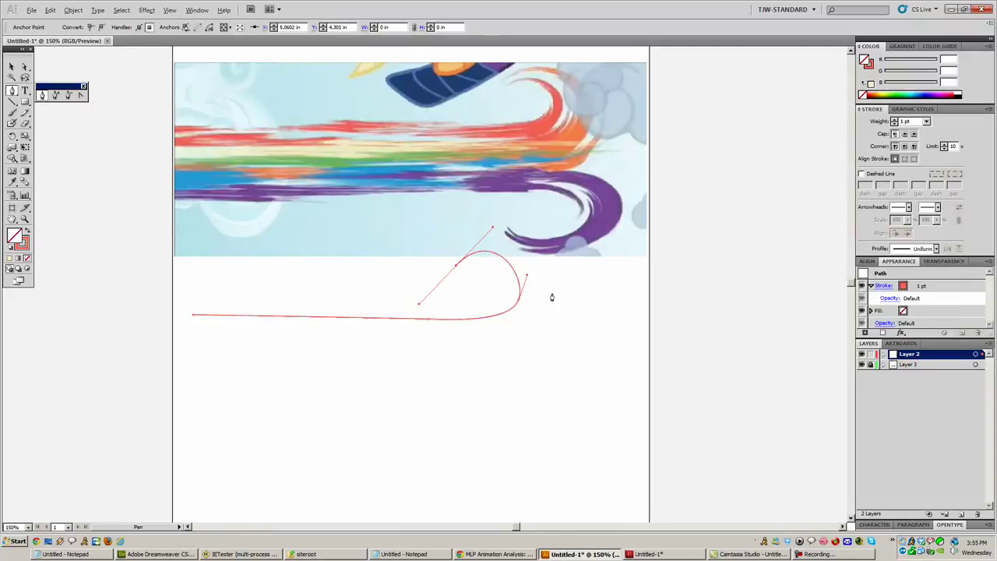
{"action": "left_click_drag", "start_coordinate": [527, 280], "coordinate": [532, 265]}
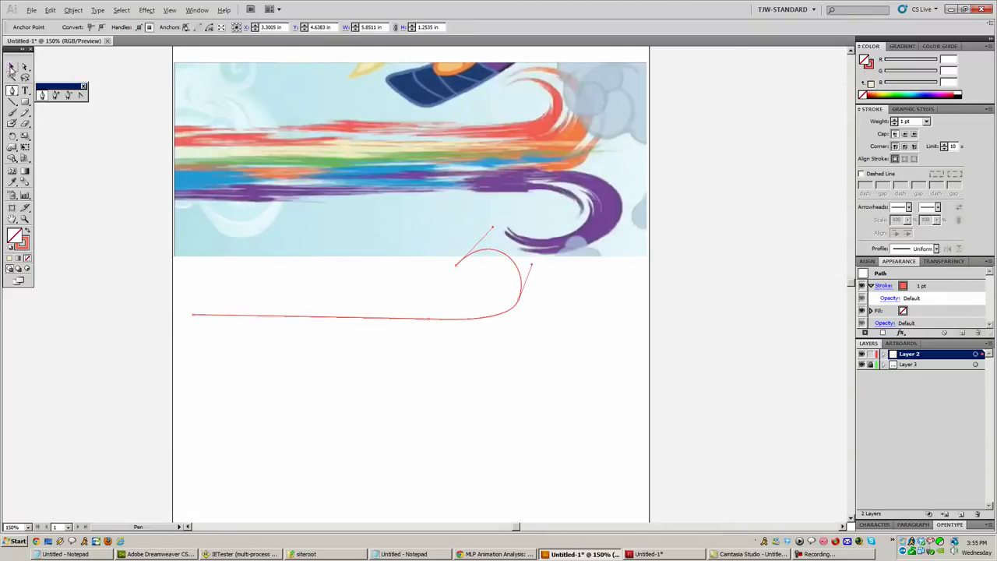
{"action": "left_click", "coordinate": [12, 67]}
{"action": "left_click", "coordinate": [332, 348]}
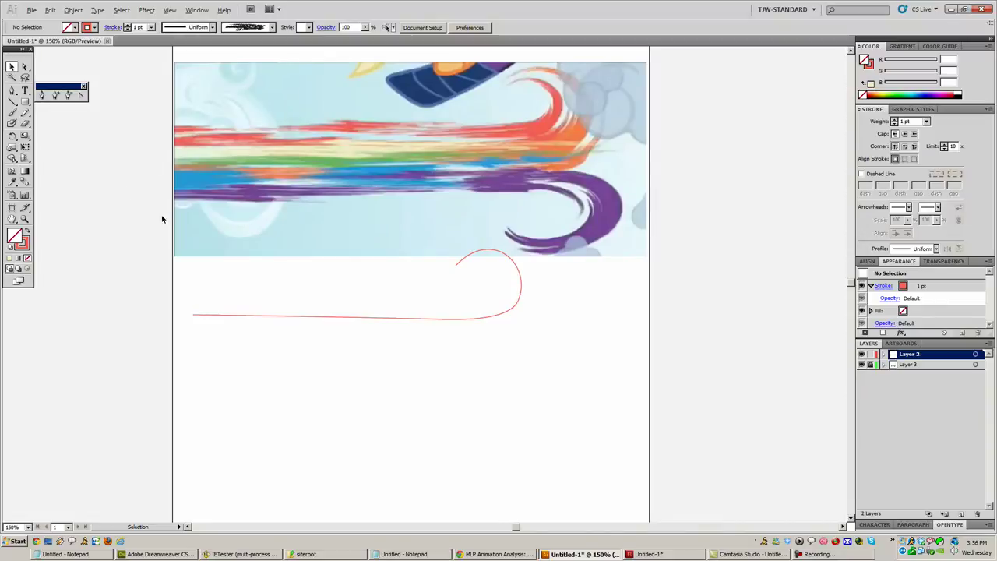
Show the Brushes panel, try Chalk and Floral Stem on the path, then revert to Basic.
{"action": "left_click", "coordinate": [433, 318]}
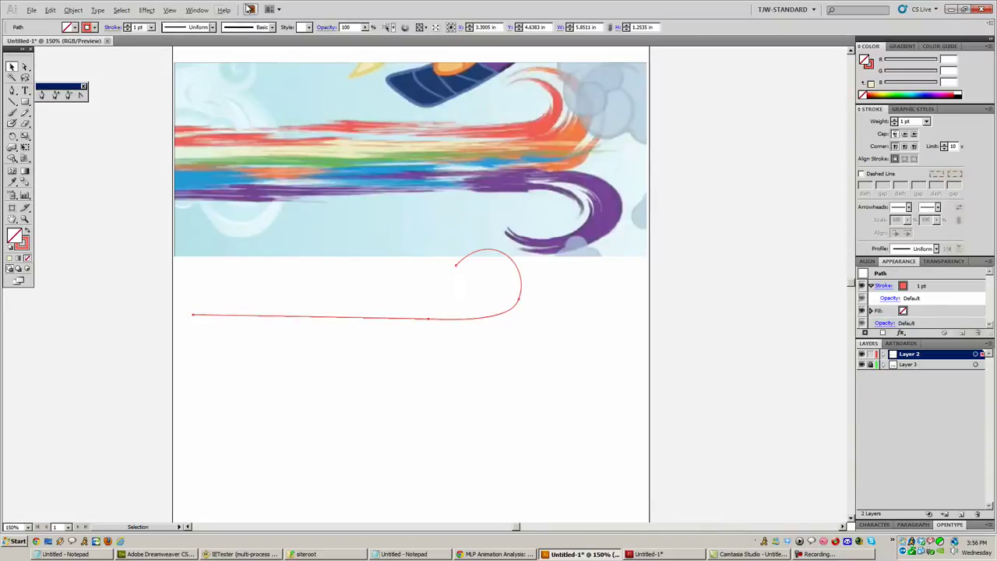
{"action": "left_click", "coordinate": [199, 9]}
{"action": "left_click", "coordinate": [233, 137]}
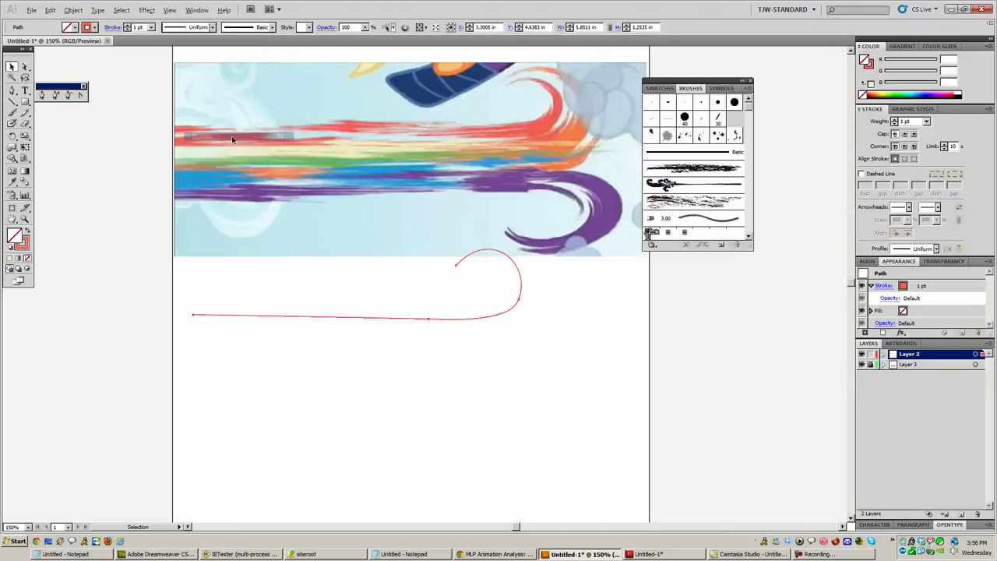
{"action": "left_click", "coordinate": [692, 204]}
{"action": "left_click", "coordinate": [663, 184]}
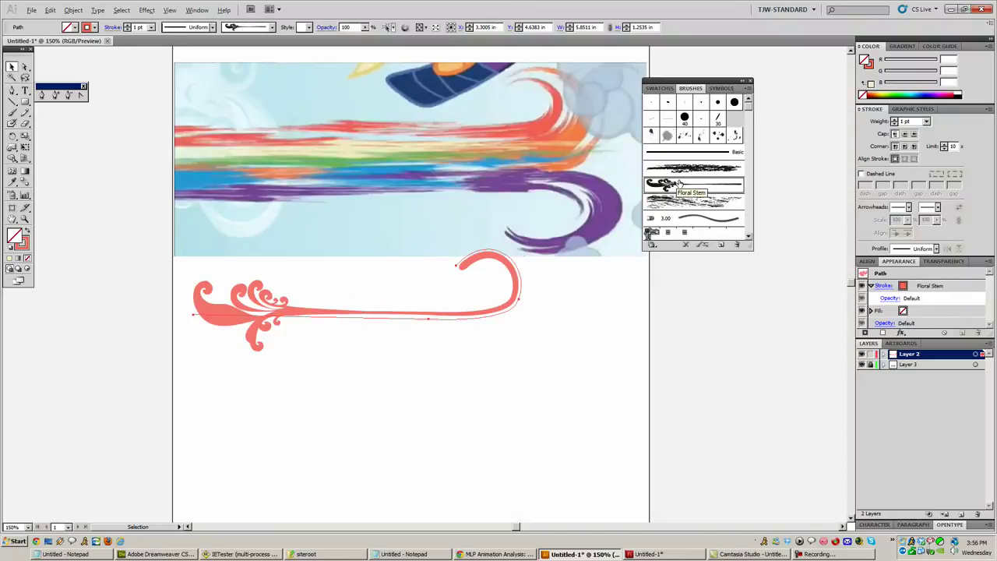
{"action": "left_click", "coordinate": [685, 153]}
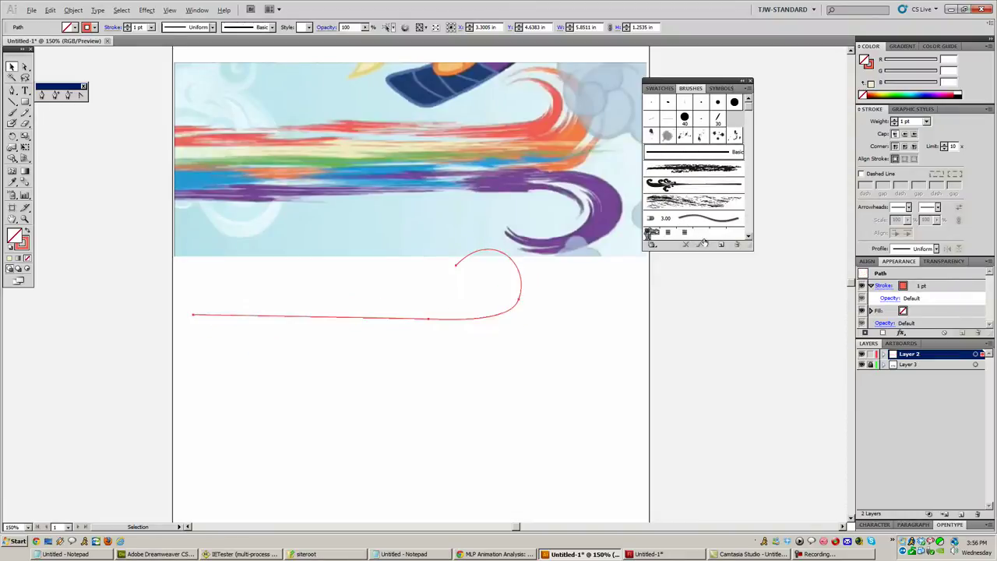
Apply Chalk - Scribble from the Artistic_ChalkCharcoalPencil brush library to the red speed line.
{"action": "left_click", "coordinate": [196, 9]}
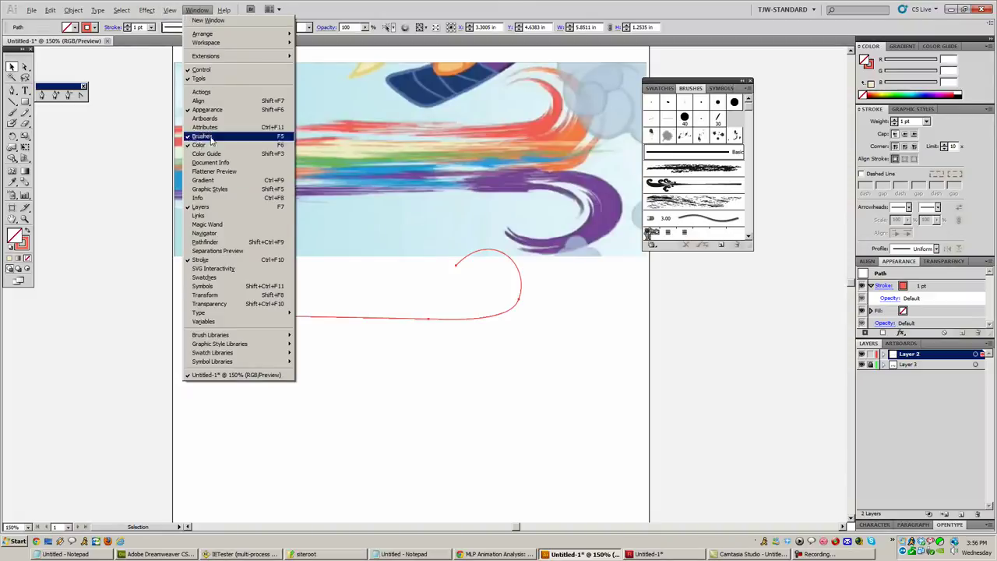
{"action": "mouse_move", "coordinate": [224, 335]}
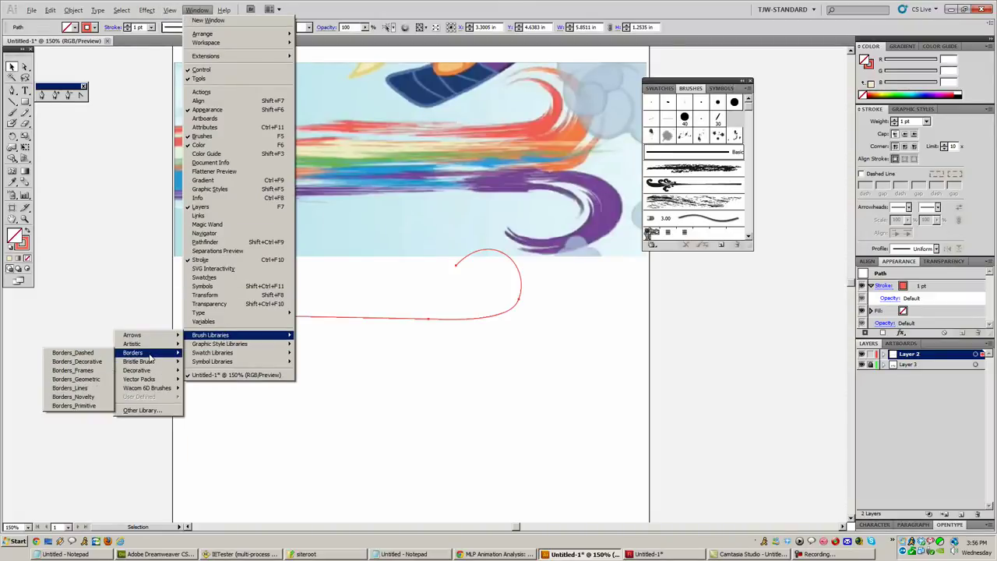
{"action": "mouse_move", "coordinate": [132, 343]}
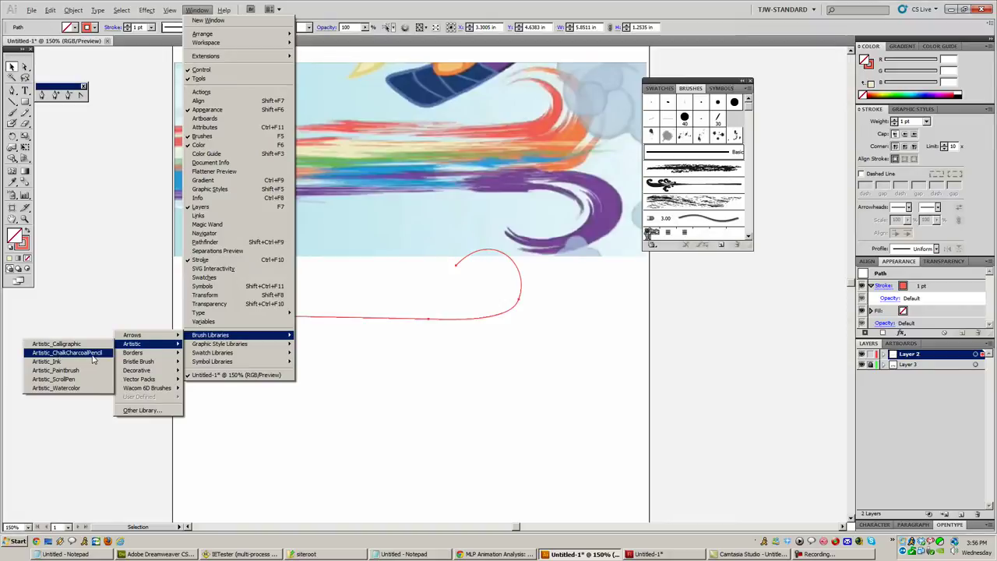
{"action": "left_click", "coordinate": [92, 356]}
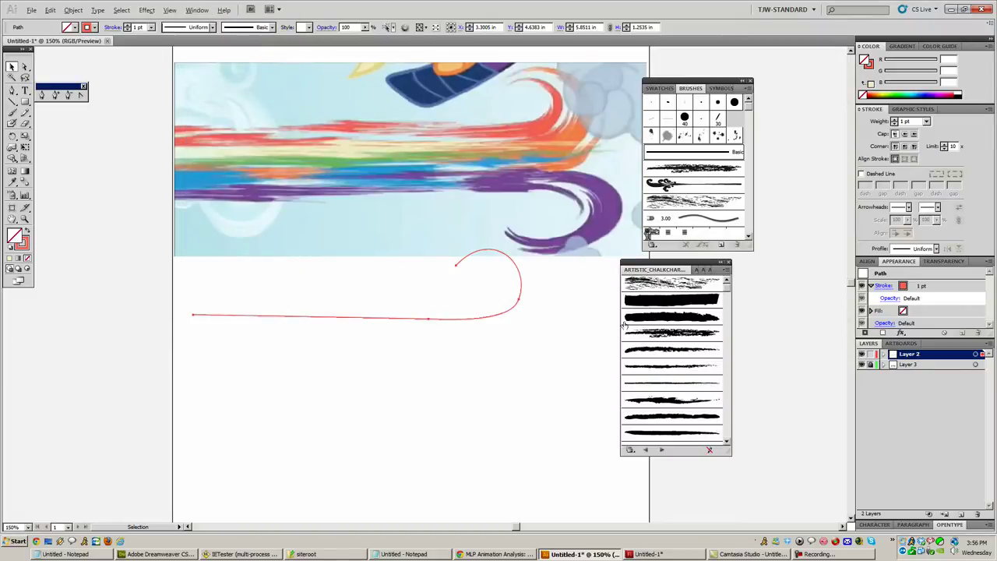
{"action": "left_click", "coordinate": [670, 340]}
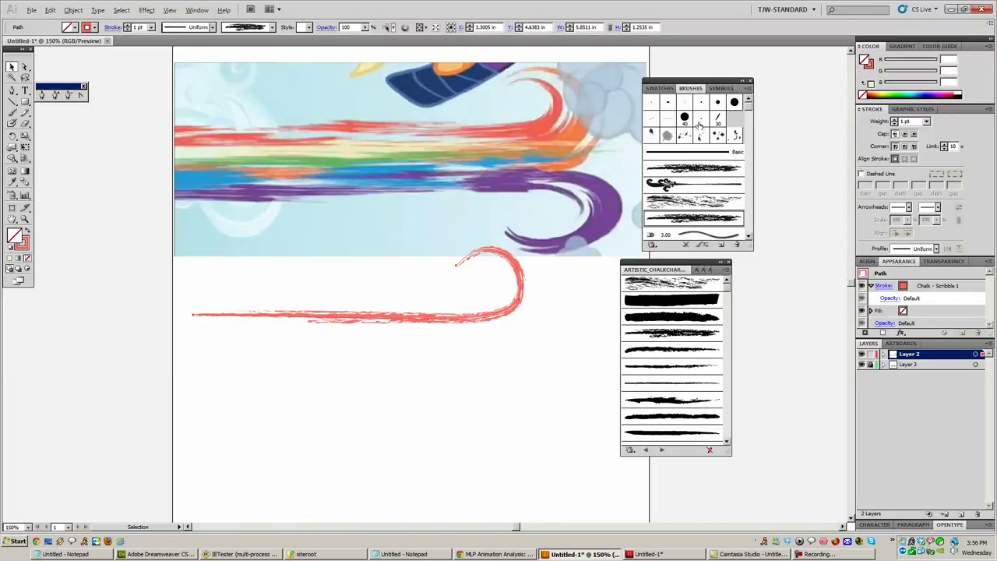
Open the selected object's stroke options and raise the brush width to 134%.
{"action": "left_click", "coordinate": [745, 89]}
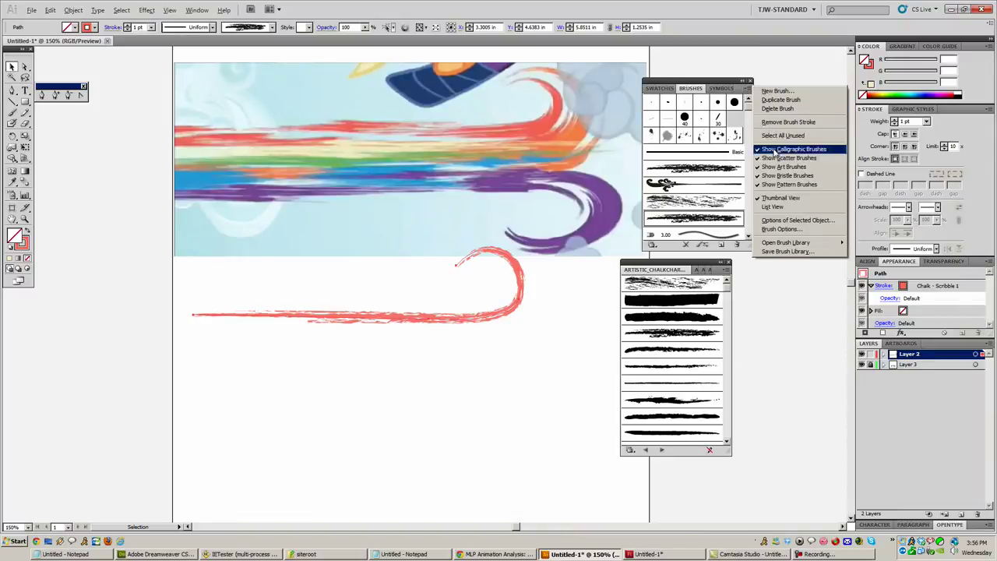
{"action": "left_click", "coordinate": [784, 223]}
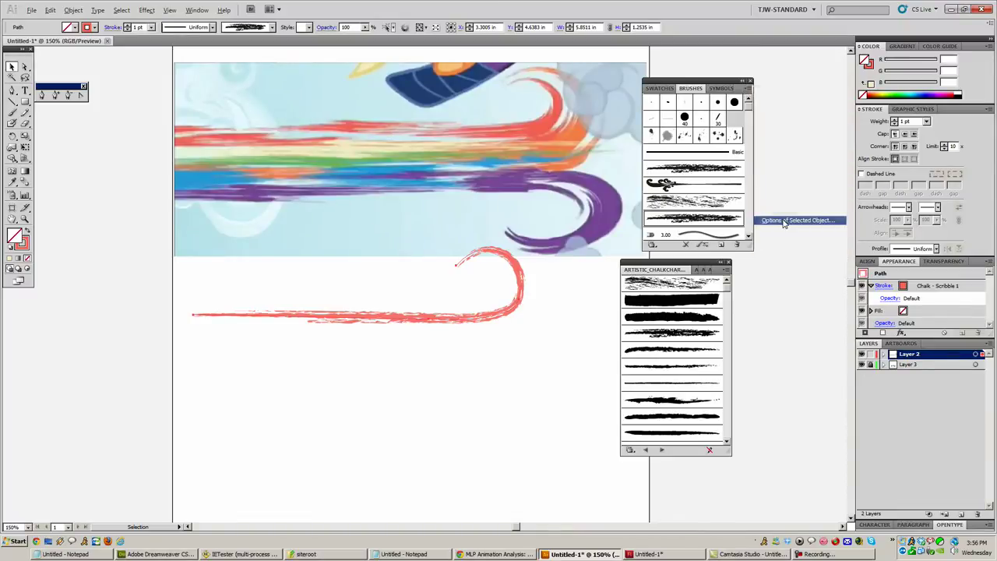
{"action": "mouse_move", "coordinate": [178, 34]}
{"action": "left_mouse_down"}
{"action": "mouse_move", "coordinate": [209, 59]}
{"action": "mouse_move", "coordinate": [212, 93]}
{"action": "left_mouse_up"}
{"action": "key", "text": "Up"}
{"action": "key", "text": "Up"}
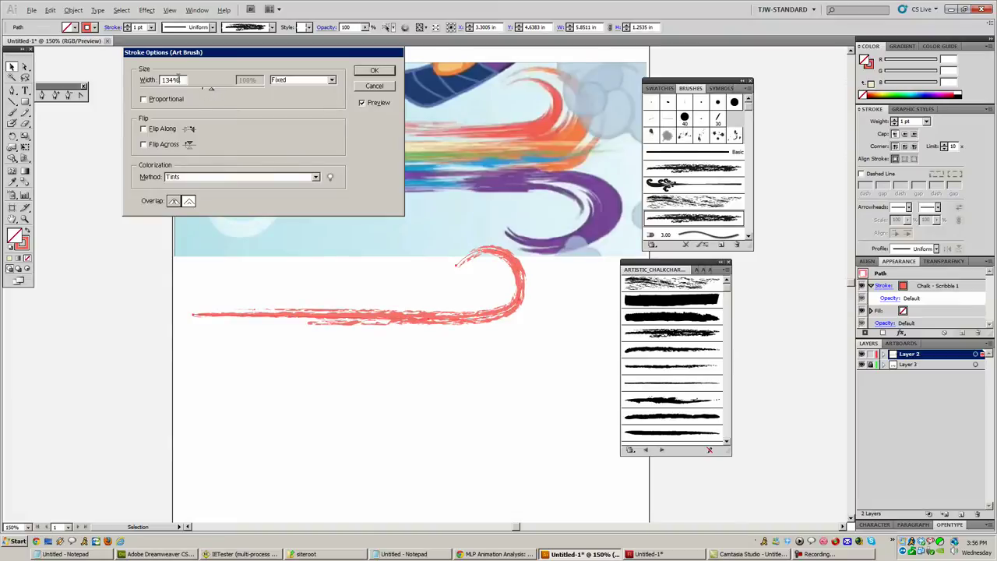
Enable Flip Across, leave Flip Along off, change the overlap option, and apply.
{"action": "left_click", "coordinate": [144, 145]}
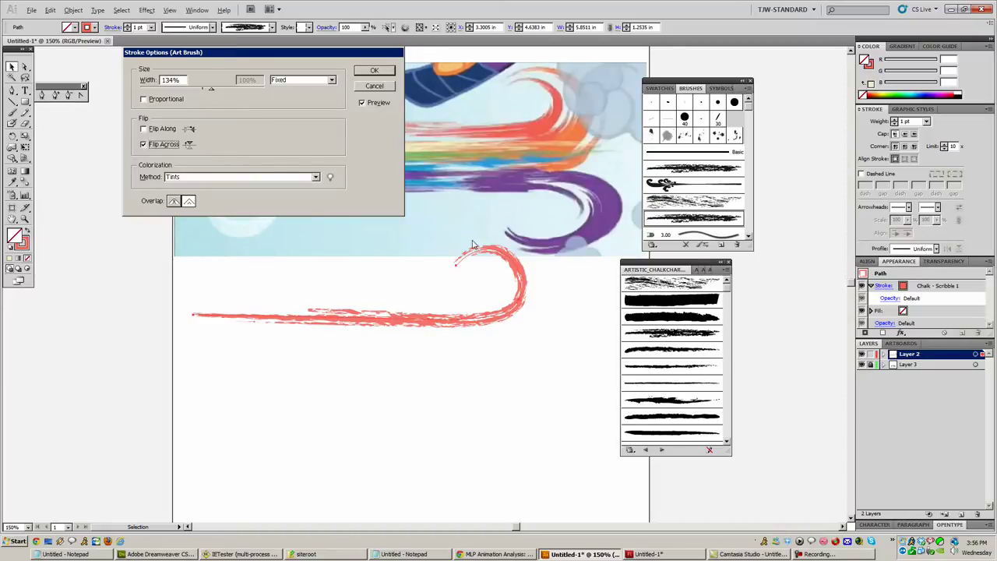
{"action": "left_click", "coordinate": [144, 145]}
{"action": "left_click", "coordinate": [144, 145]}
{"action": "left_click", "coordinate": [144, 129]}
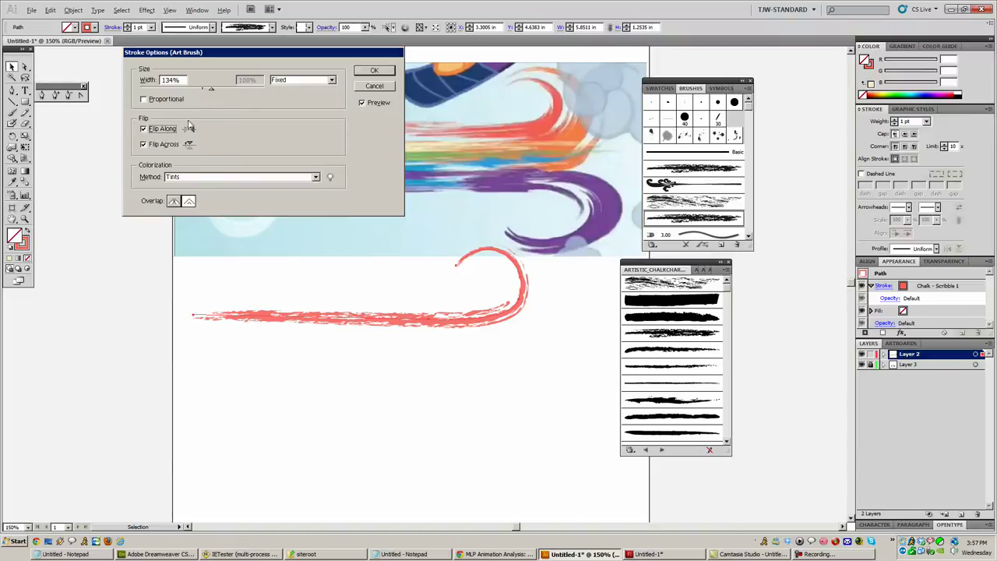
{"action": "left_click", "coordinate": [144, 129]}
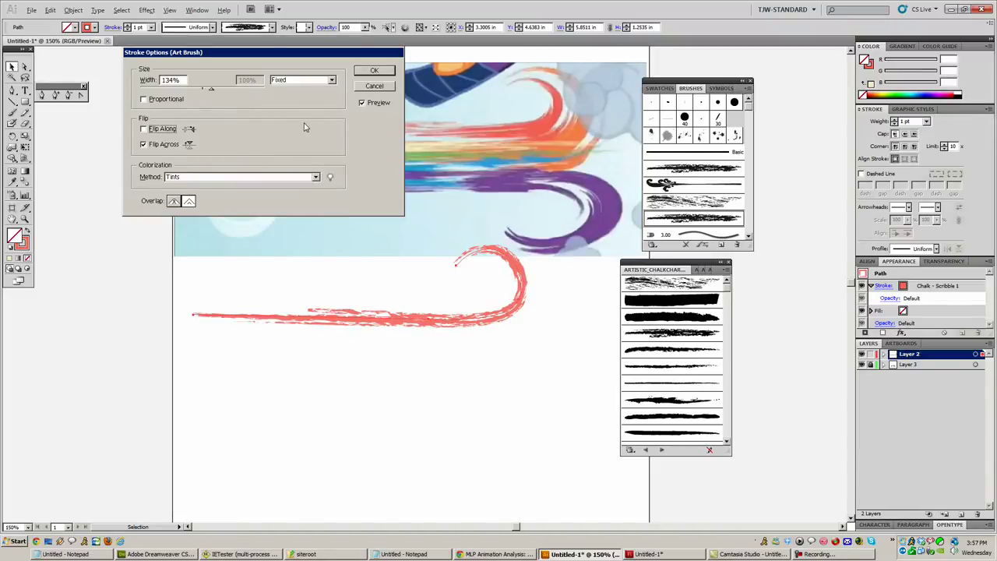
{"action": "left_click", "coordinate": [173, 202]}
{"action": "left_click", "coordinate": [374, 70]}
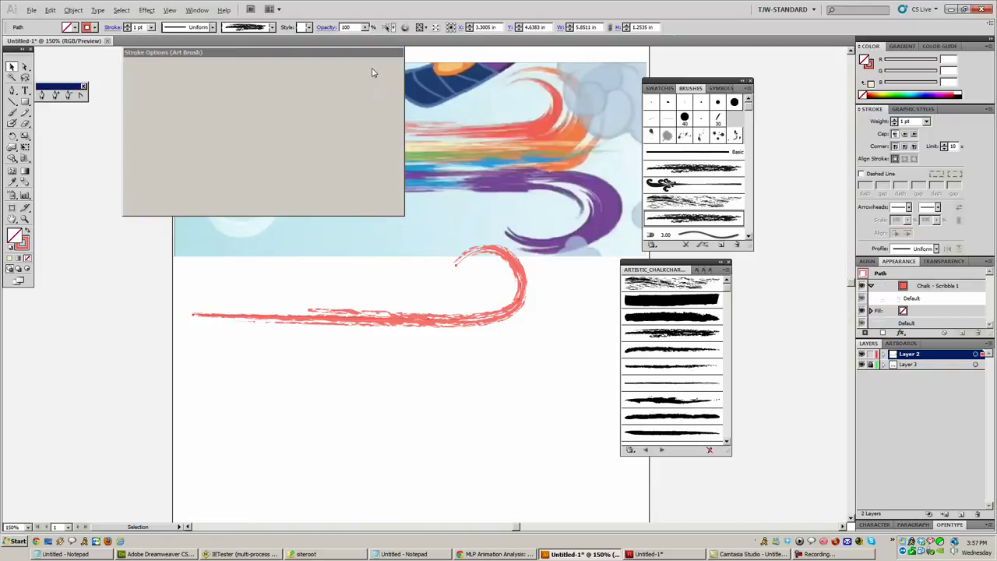
Pen-draw a second curved line just beneath the red one, curving up beside the hook.
{"action": "left_click", "coordinate": [11, 91]}
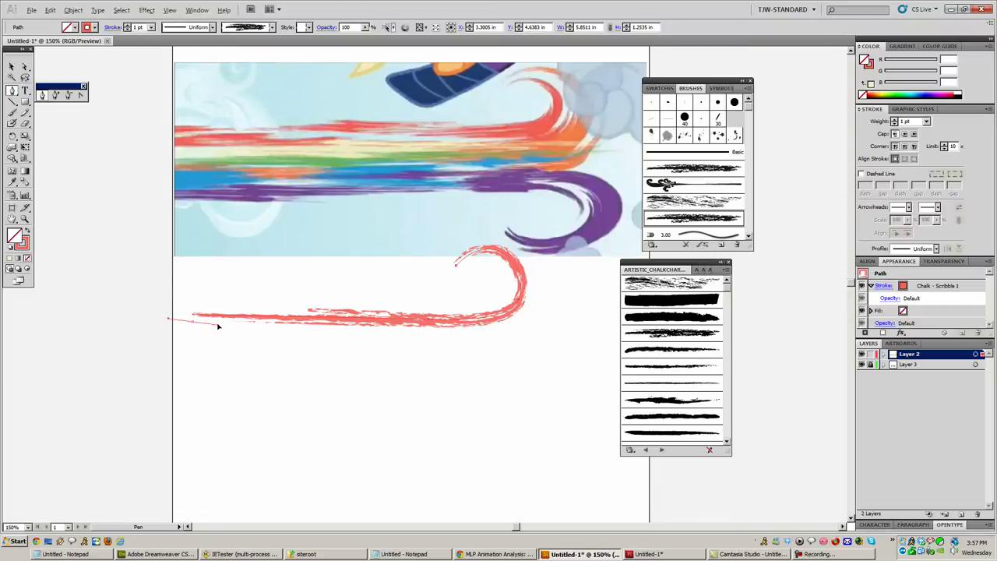
{"action": "left_click", "coordinate": [193, 320]}
{"action": "left_click", "coordinate": [461, 333]}
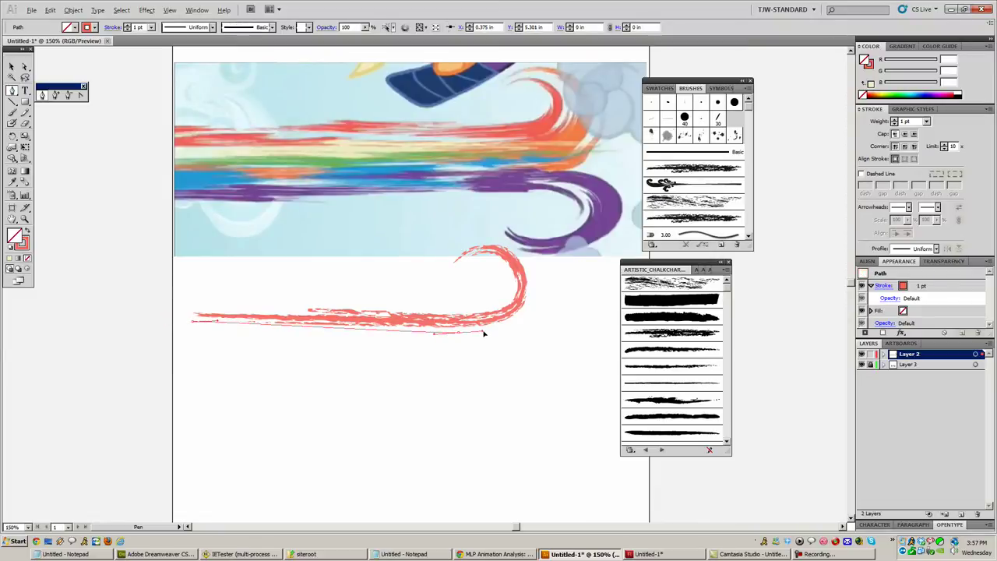
{"action": "left_click_drag", "start_coordinate": [529, 268], "coordinate": [519, 209]}
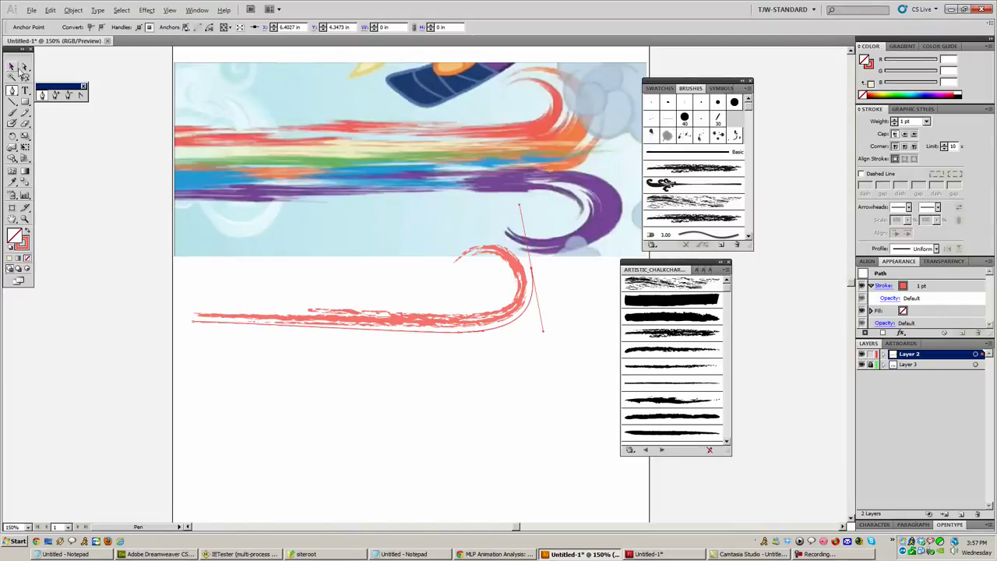
{"action": "key", "text": "v"}
Give the second line an orange Chalk - Scribble stroke sampled from the reference.
{"action": "left_click", "coordinate": [12, 182]}
{"action": "left_click", "coordinate": [573, 130]}
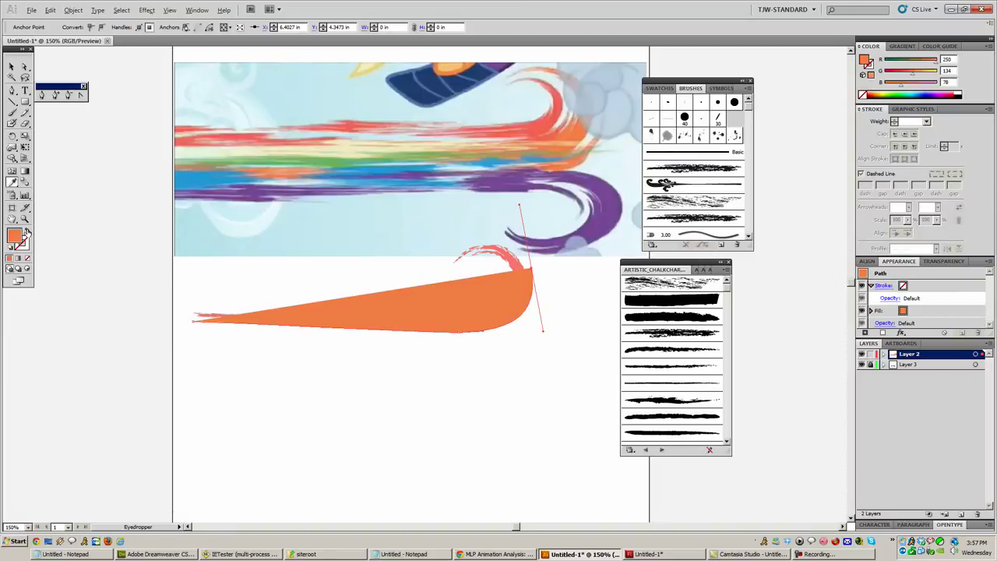
{"action": "left_click", "coordinate": [26, 231]}
{"action": "left_click", "coordinate": [12, 66]}
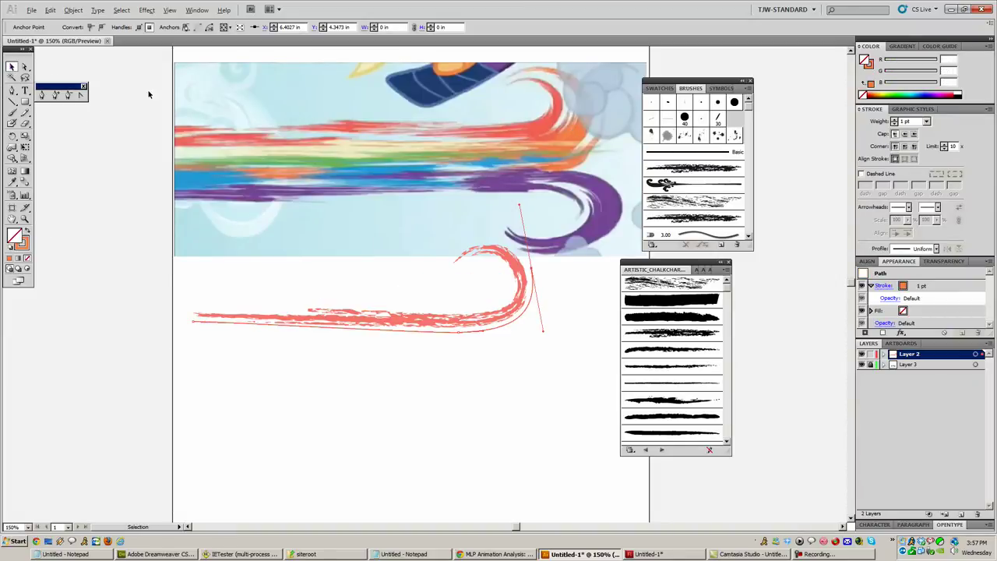
{"action": "left_click", "coordinate": [677, 334]}
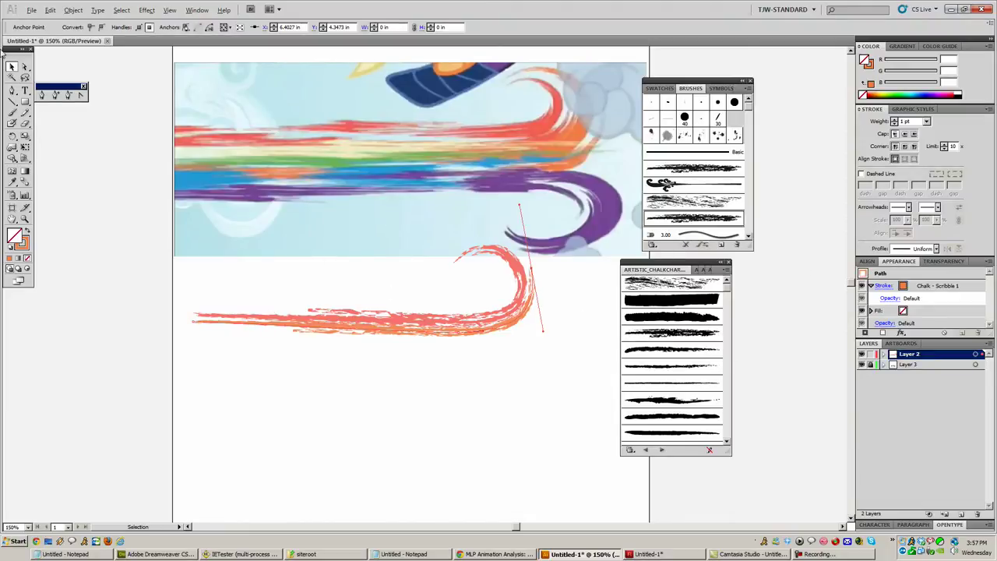
{"action": "left_click", "coordinate": [407, 338]}
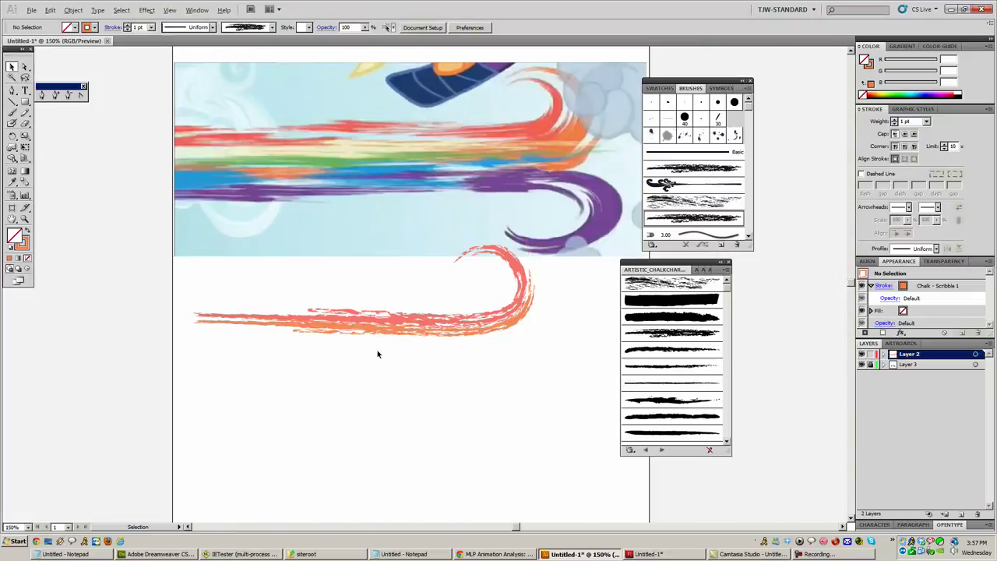
Duplicate the orange speed line downward and reflect the copy across the horizontal axis.
{"action": "mouse_move", "coordinate": [390, 351]}
{"action": "left_mouse_down"}
{"action": "mouse_move", "coordinate": [322, 292]}
{"action": "mouse_move", "coordinate": [296, 285]}
{"action": "left_mouse_up"}
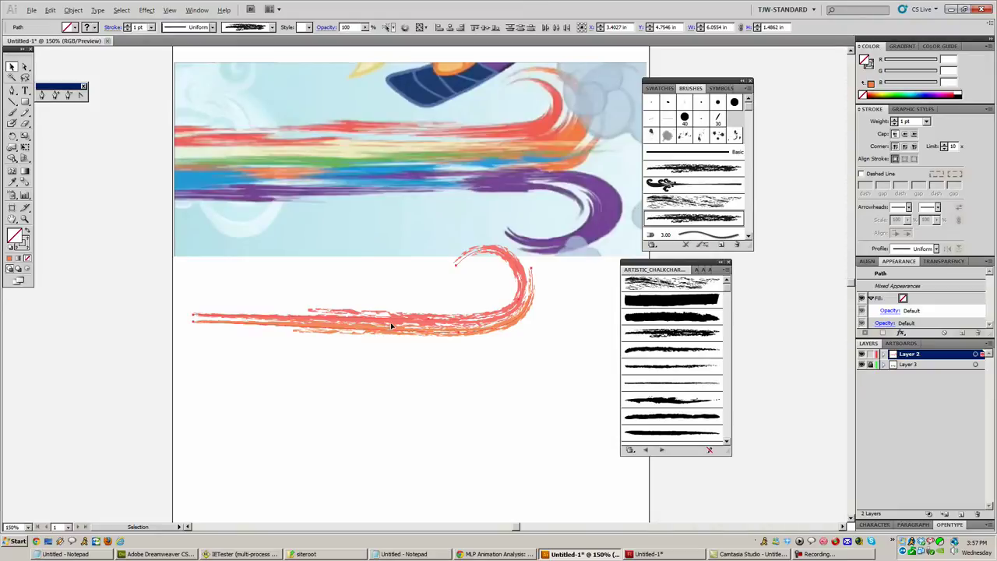
{"action": "mouse_move", "coordinate": [392, 326]}
{"action": "left_mouse_down"}
{"action": "mouse_move", "coordinate": [402, 430]}
{"action": "mouse_move", "coordinate": [402, 420]}
{"action": "left_mouse_up"}
{"action": "left_click", "coordinate": [75, 10]}
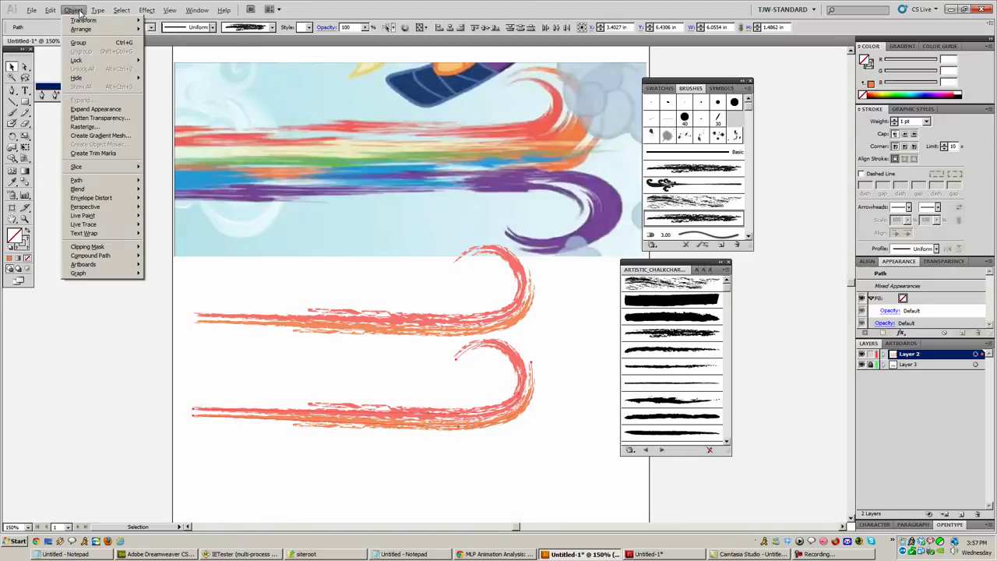
{"action": "mouse_move", "coordinate": [83, 20]}
{"action": "left_click", "coordinate": [200, 53]}
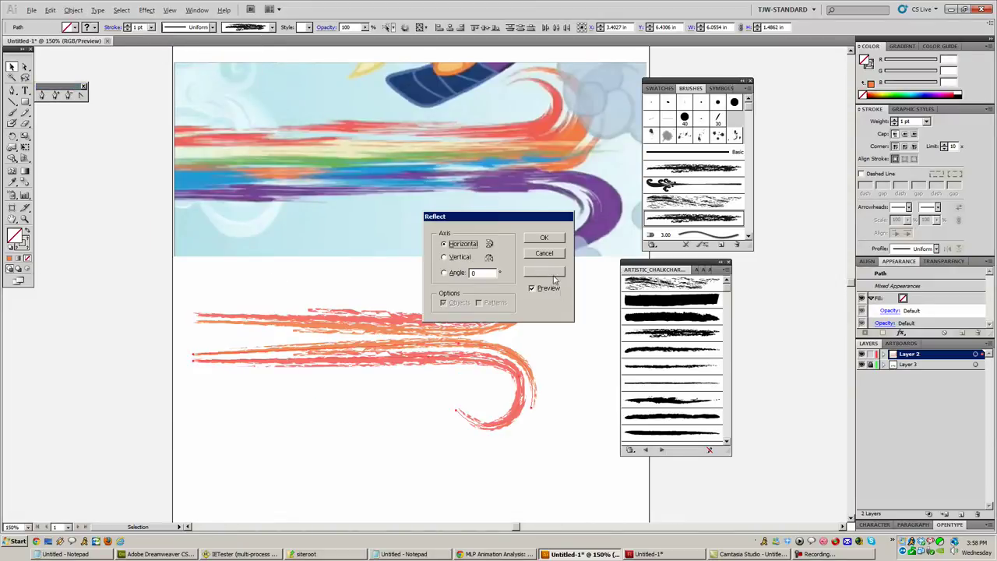
{"action": "left_click", "coordinate": [544, 238]}
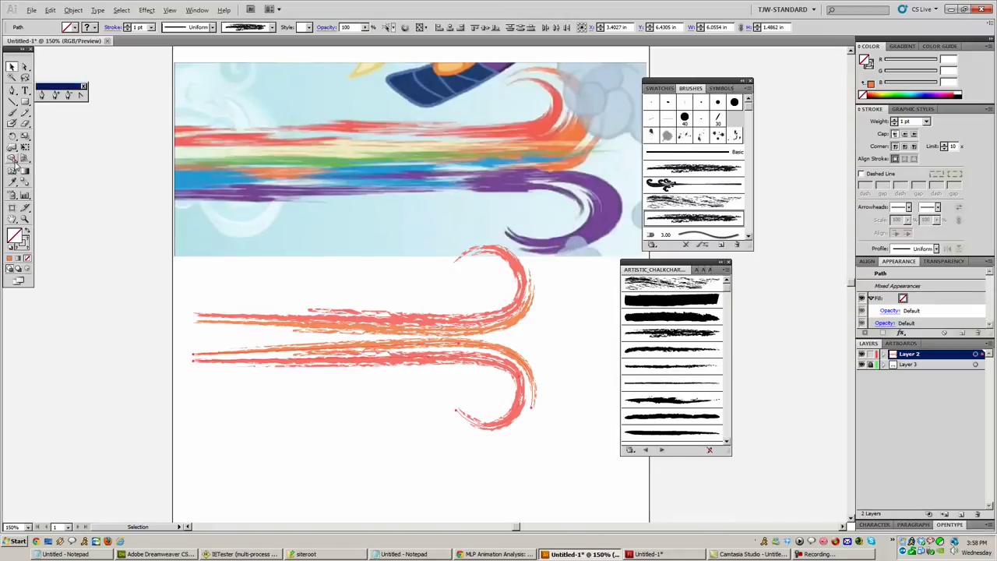
Rotate the reflected copy slightly about its left end so its hook dips further down.
{"action": "left_click", "coordinate": [13, 136]}
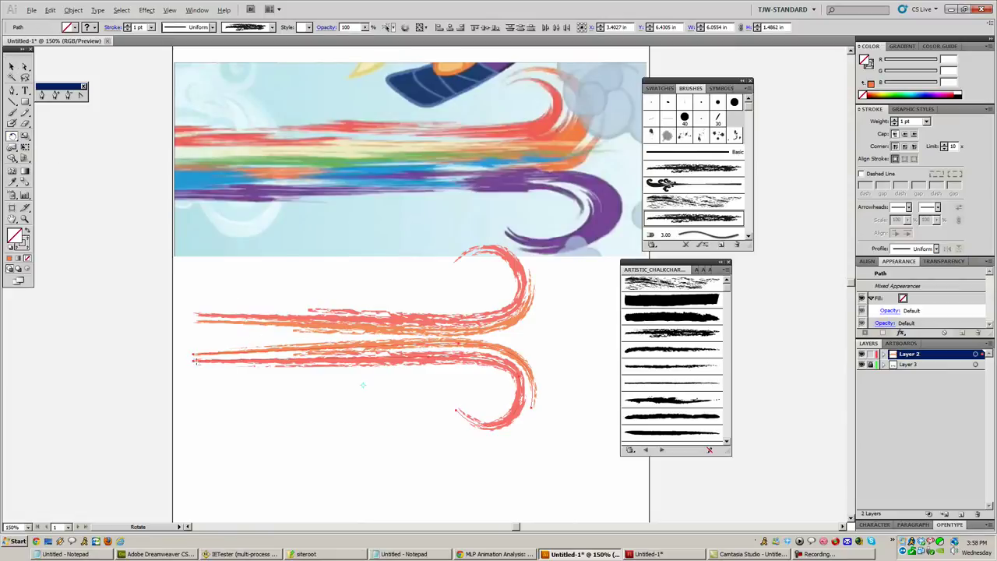
{"action": "left_click", "coordinate": [199, 360], "text": "alt"}
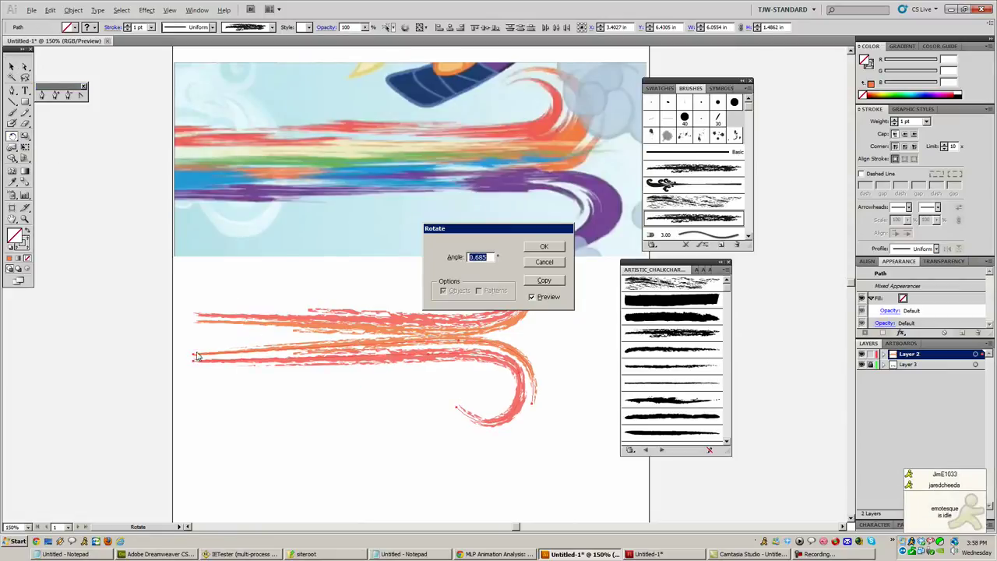
{"action": "left_click", "coordinate": [553, 248]}
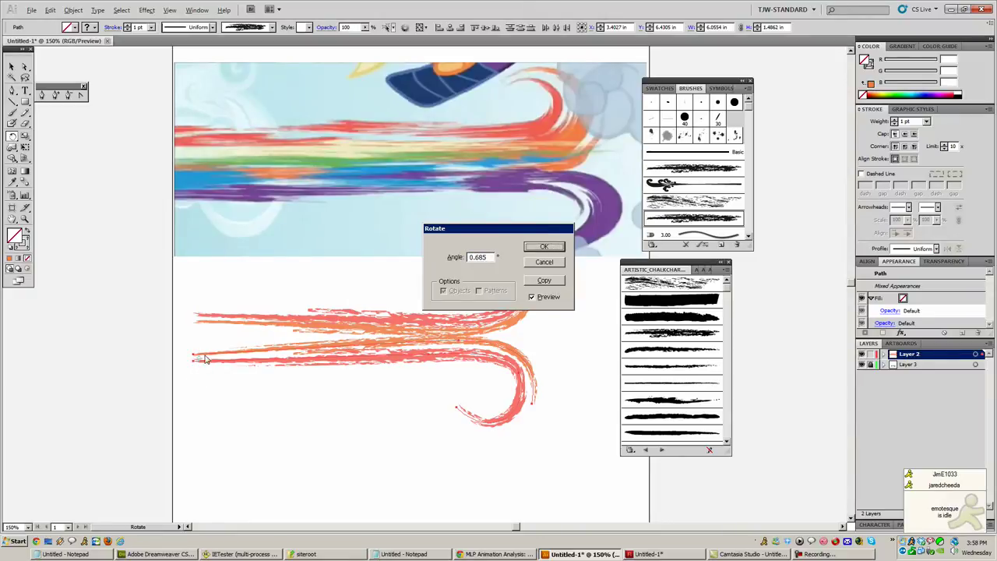
{"action": "left_click", "coordinate": [545, 263]}
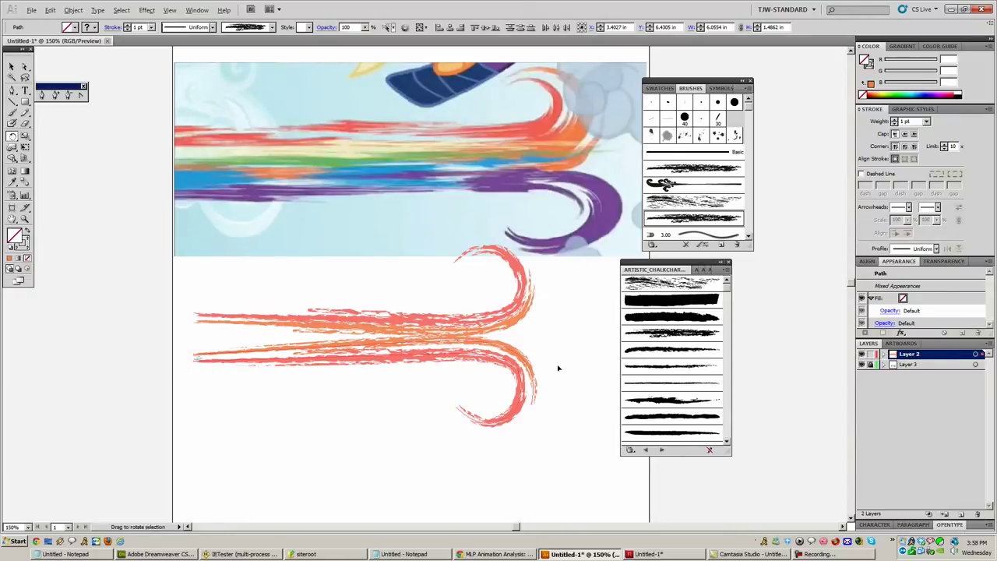
{"action": "left_click_drag", "start_coordinate": [553, 397], "coordinate": [553, 394]}
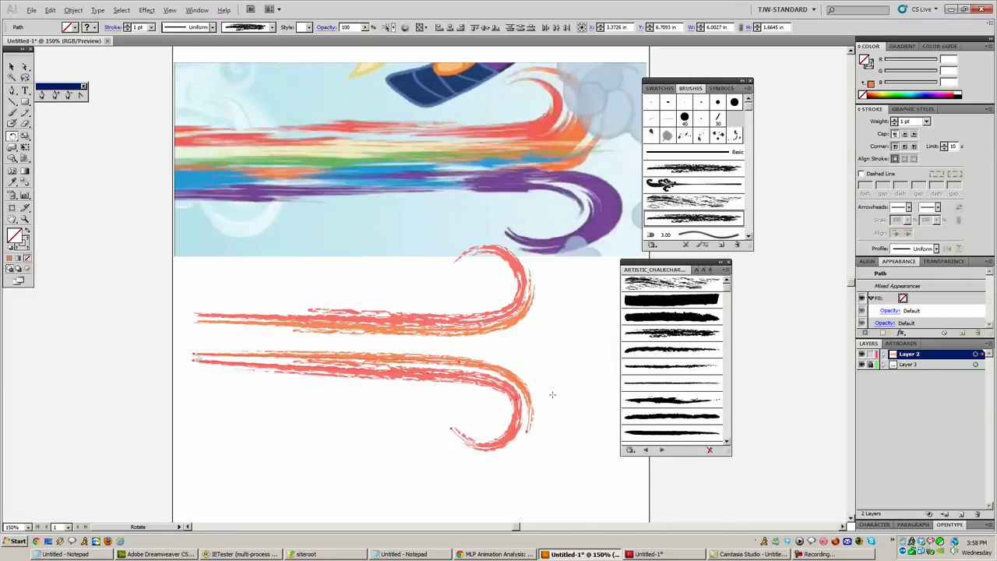
Move the lower speed line up and recolour its stroke purple sampled from the reference.
{"action": "left_click", "coordinate": [12, 67]}
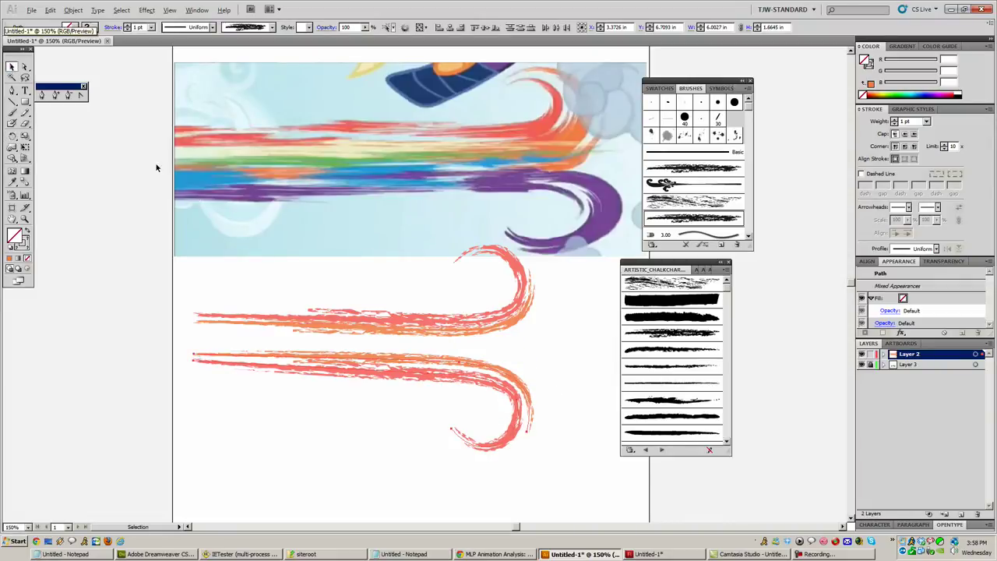
{"action": "left_click_drag", "start_coordinate": [328, 357], "coordinate": [328, 334]}
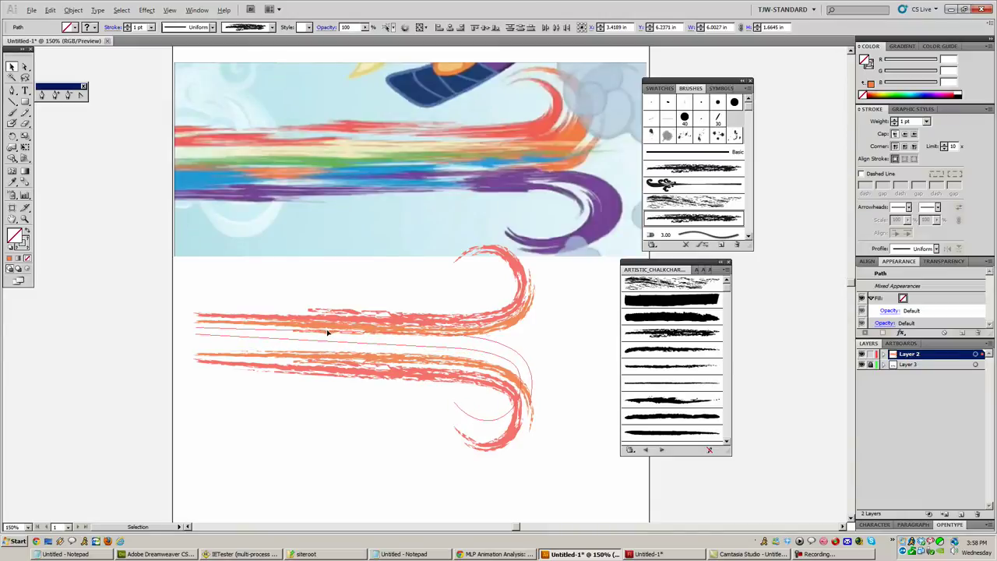
{"action": "left_click", "coordinate": [407, 345]}
{"action": "left_click", "coordinate": [12, 181]}
{"action": "left_click", "coordinate": [599, 227]}
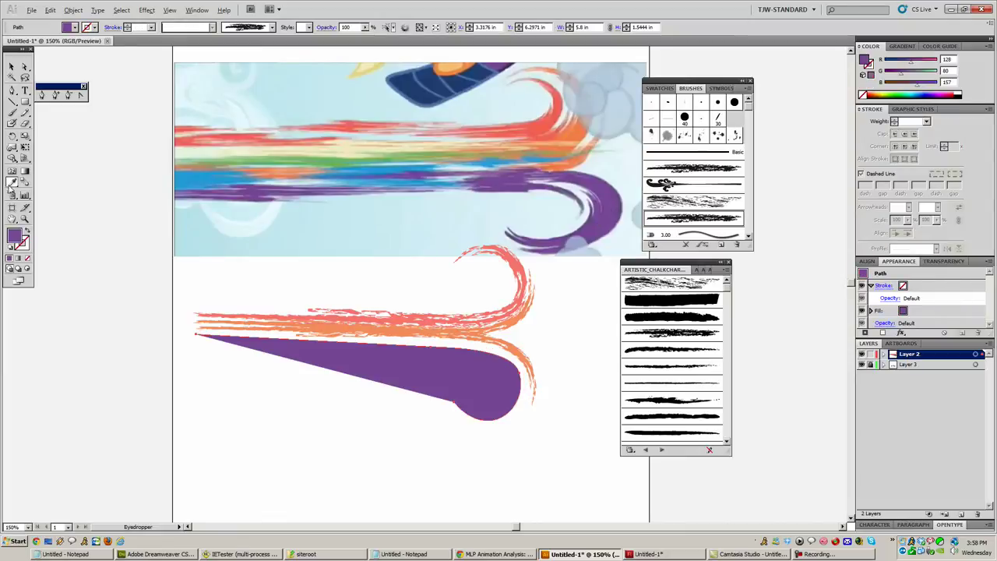
{"action": "left_click", "coordinate": [28, 232]}
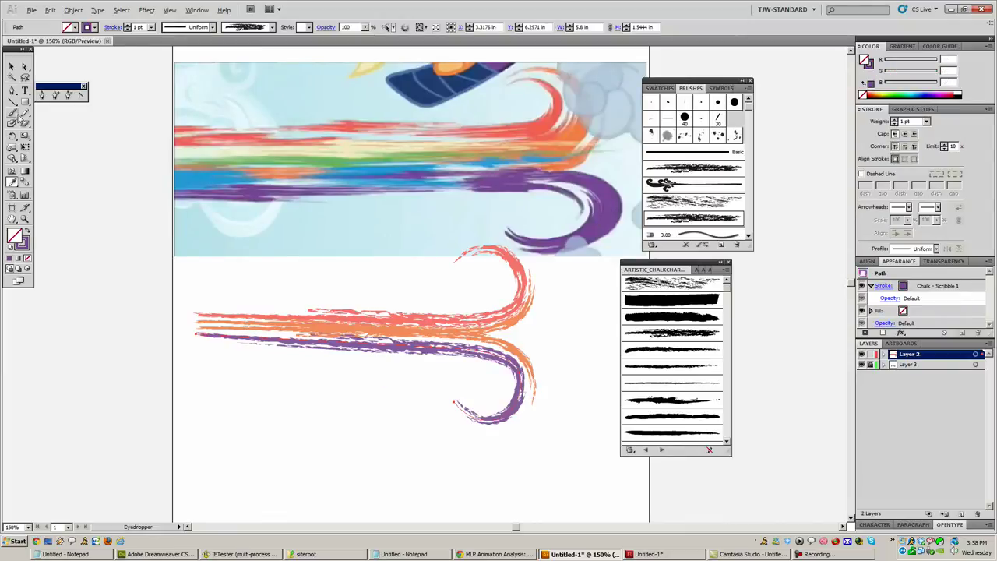
{"action": "left_click", "coordinate": [12, 67]}
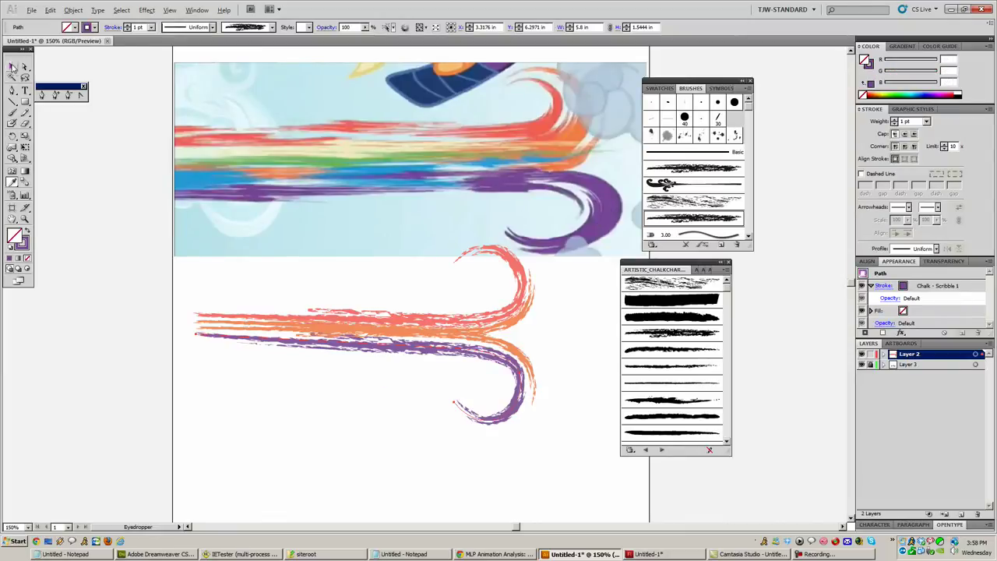
Recolour the orange speed line's stroke green from the reference rainbow, then deselect.
{"action": "left_click", "coordinate": [518, 353]}
{"action": "key", "text": "i"}
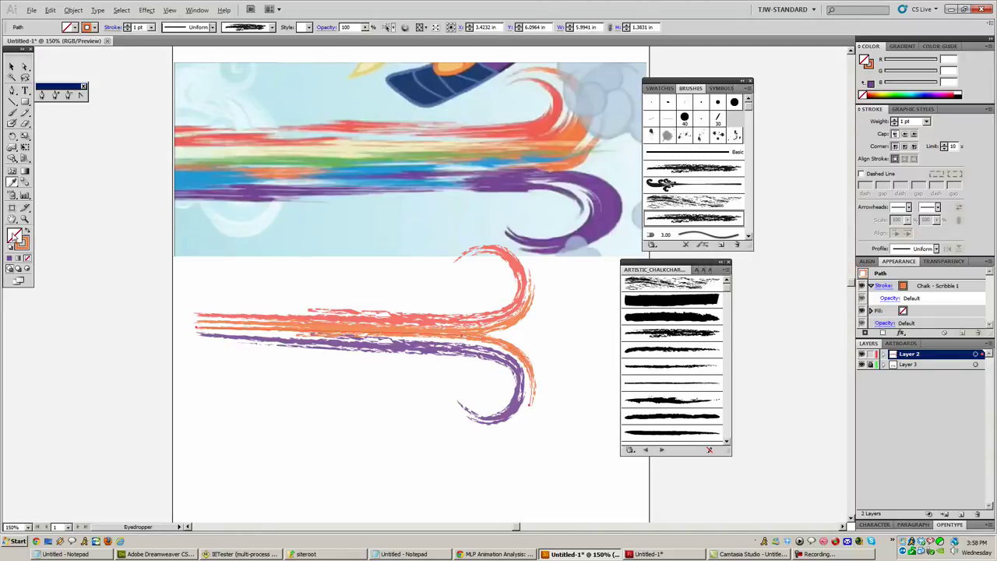
{"action": "left_click", "coordinate": [322, 158]}
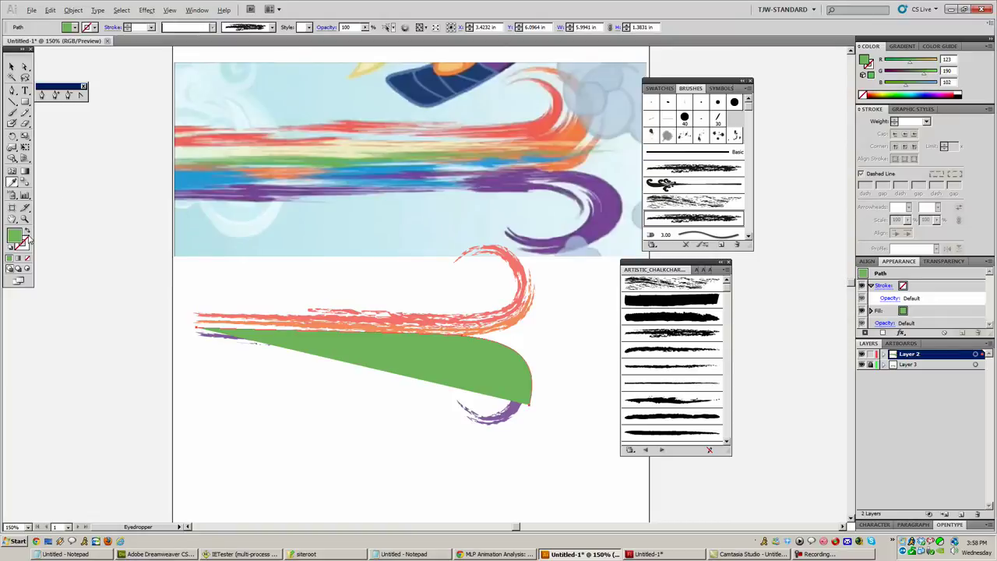
{"action": "left_click", "coordinate": [27, 232]}
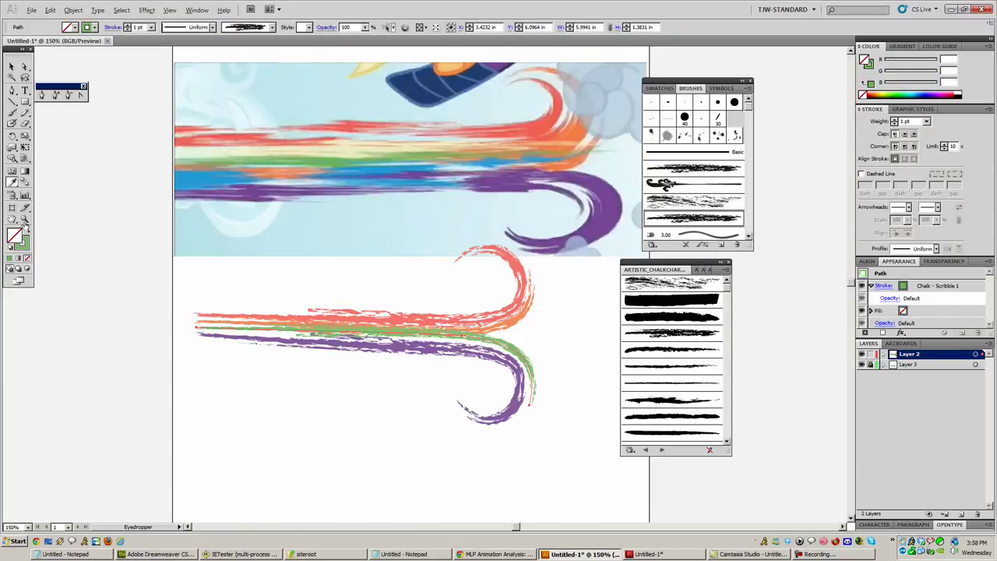
{"action": "left_click", "coordinate": [12, 66]}
{"action": "left_click", "coordinate": [105, 307]}
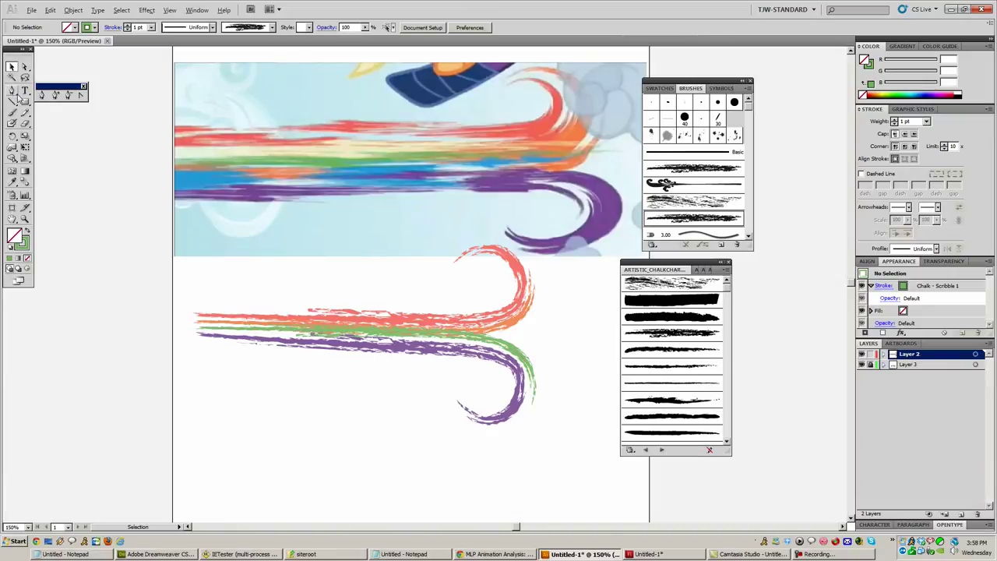
Pen-draw a new curved path alongside the speed lines and smooth its anchors with Direct Selection.
{"action": "left_click", "coordinate": [11, 91]}
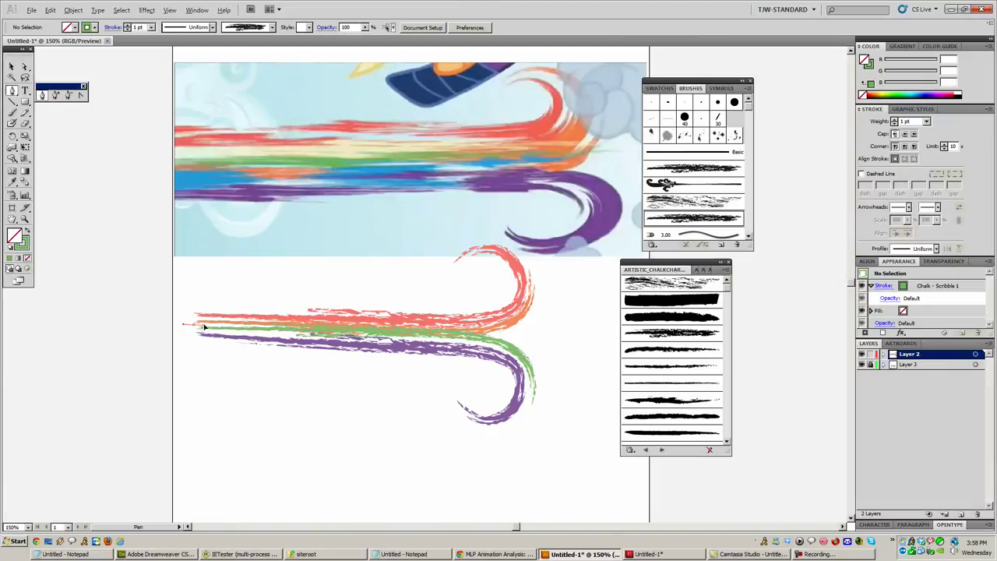
{"action": "left_click", "coordinate": [202, 325]}
{"action": "left_click", "coordinate": [535, 330]}
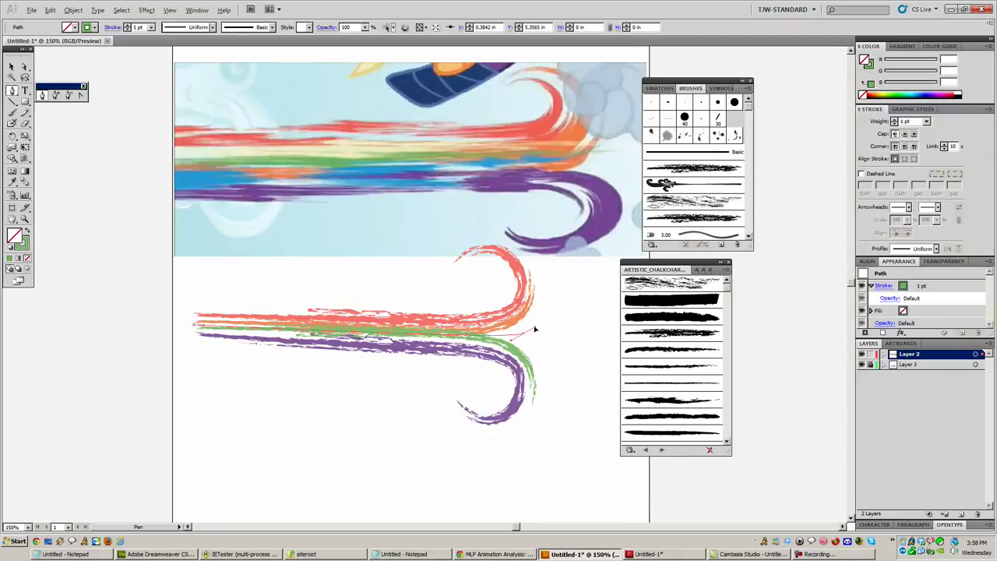
{"action": "left_click", "coordinate": [537, 302]}
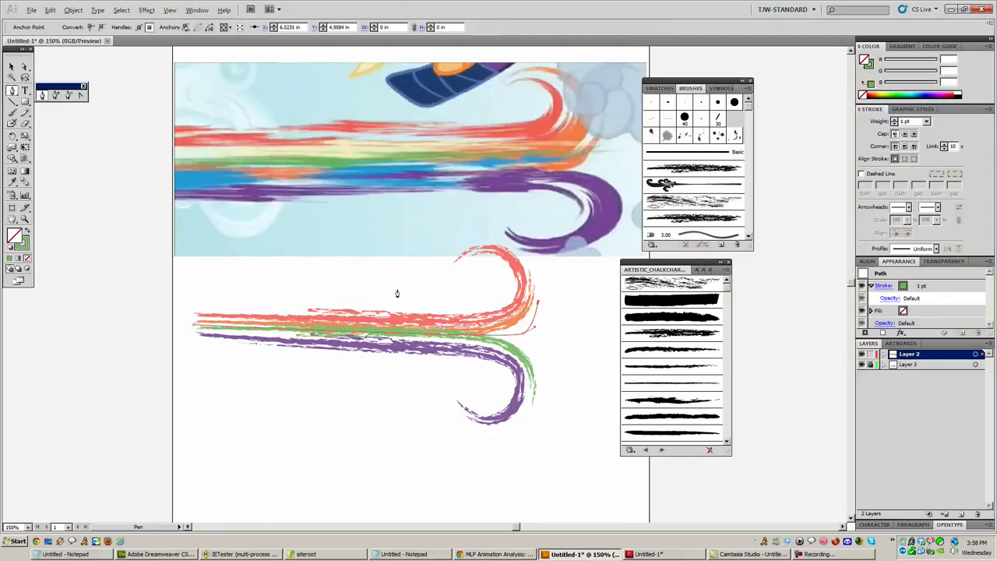
{"action": "left_click", "coordinate": [24, 67]}
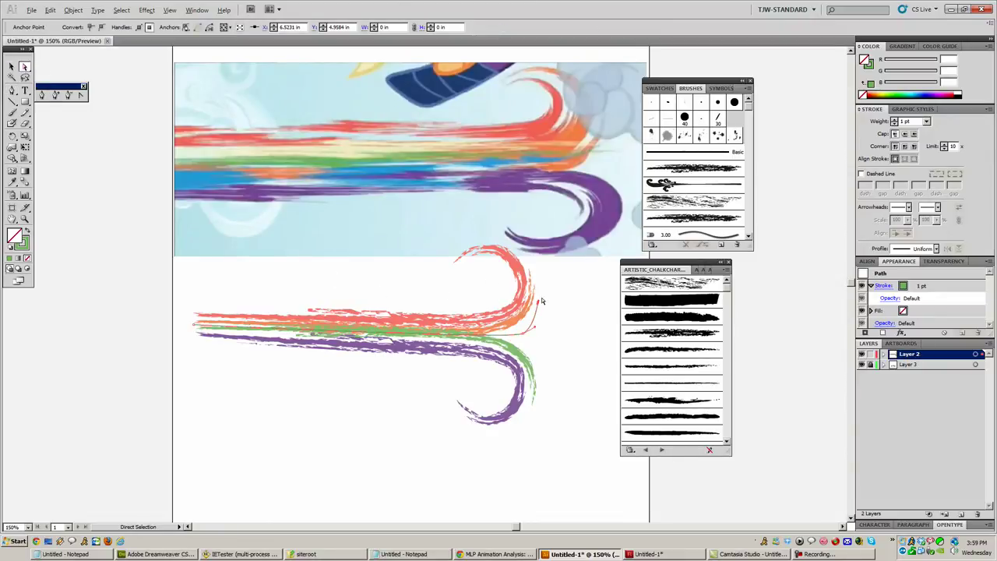
{"action": "left_click_drag", "start_coordinate": [522, 344], "coordinate": [537, 294]}
{"action": "left_click", "coordinate": [518, 337]}
{"action": "left_click_drag", "start_coordinate": [518, 337], "coordinate": [531, 334]}
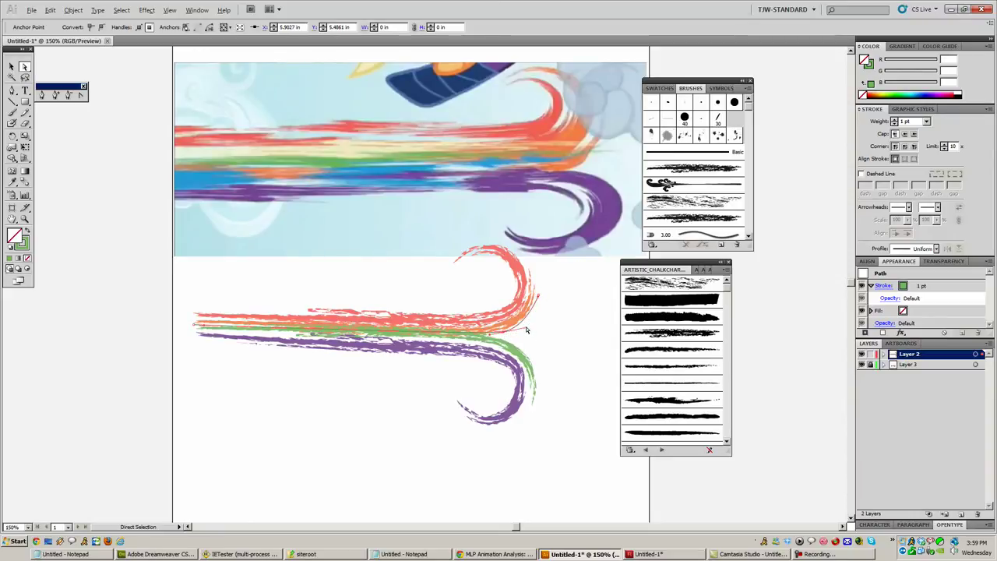
{"action": "left_click", "coordinate": [536, 306]}
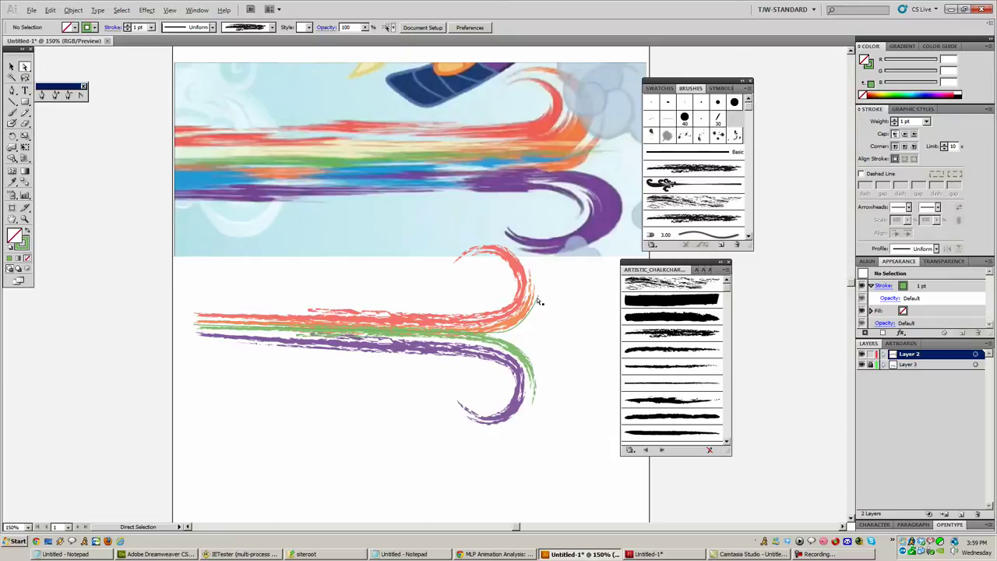
Fill the new path with the blue stripe (R47 G164 B222) sampled from the reference.
{"action": "left_click", "coordinate": [537, 302]}
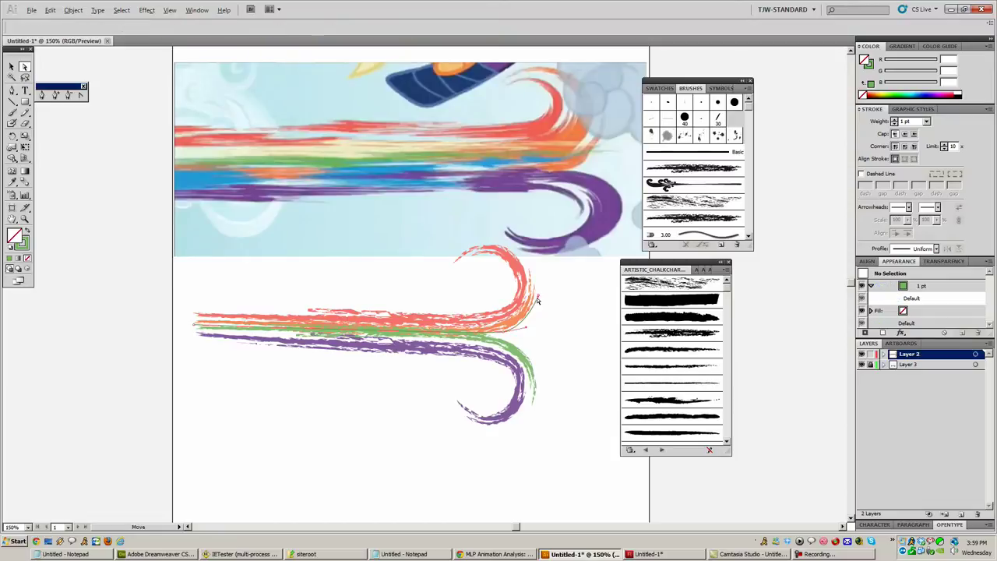
{"action": "left_click", "coordinate": [11, 181]}
{"action": "left_click", "coordinate": [520, 265]}
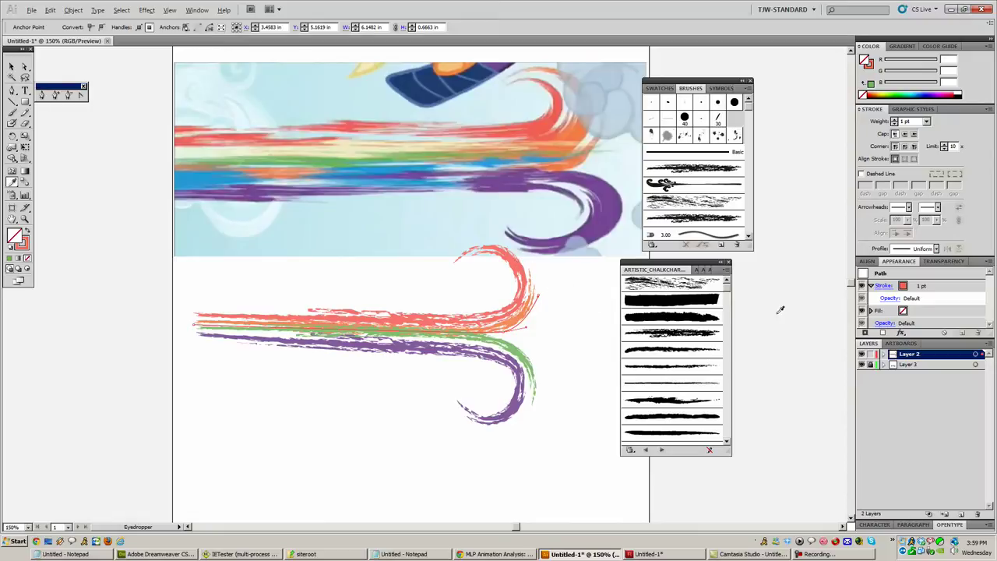
{"action": "left_click", "coordinate": [389, 162]}
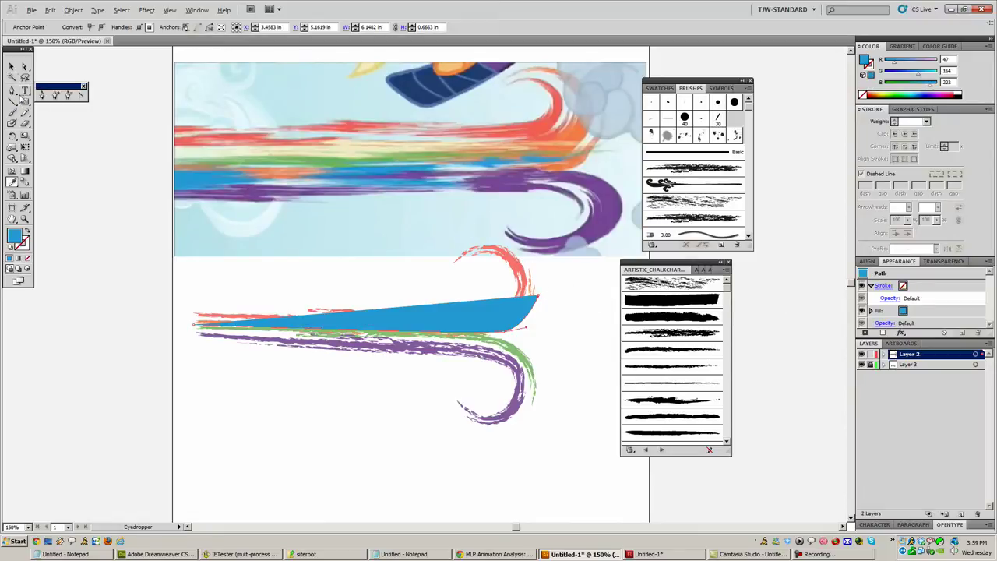
Make the blue the path's stroke and apply the Chalk - Scribble brush.
{"action": "left_click", "coordinate": [27, 231]}
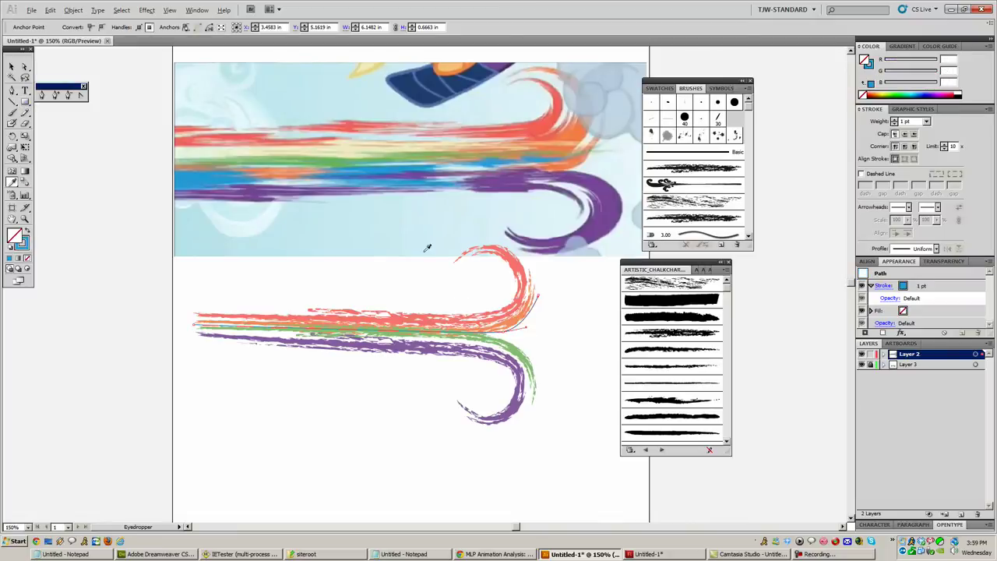
{"action": "left_click", "coordinate": [683, 346]}
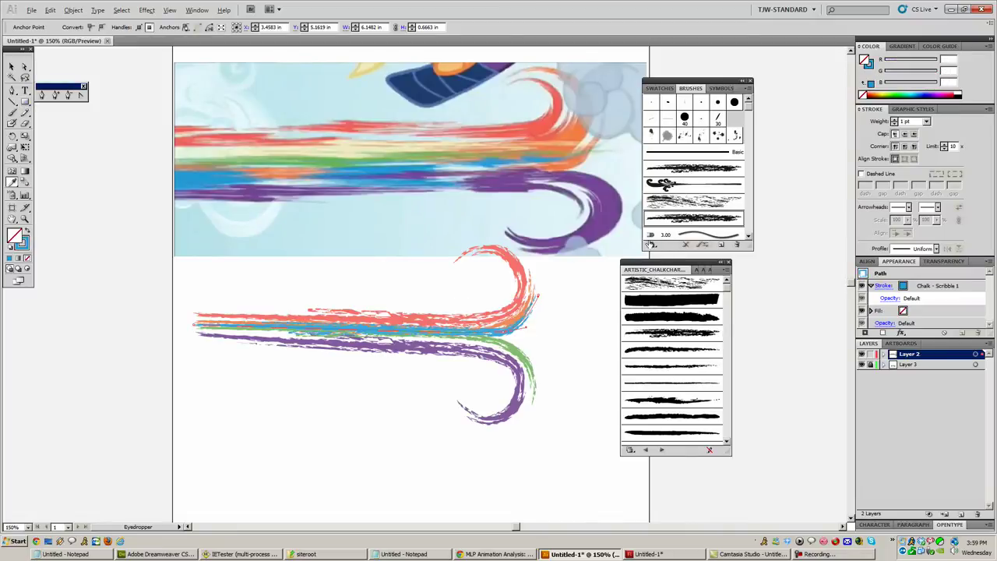
{"action": "left_click", "coordinate": [726, 273]}
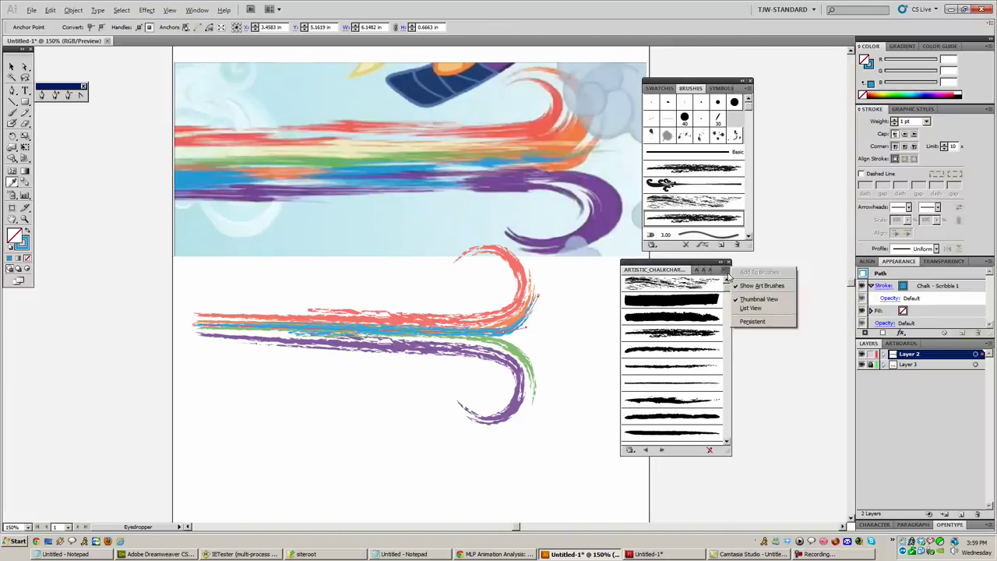
{"action": "left_click", "coordinate": [749, 92]}
Widen the blue line's chalk stroke to 126% and marquee-select all the speed lines.
{"action": "left_click", "coordinate": [746, 91]}
{"action": "left_click", "coordinate": [794, 221]}
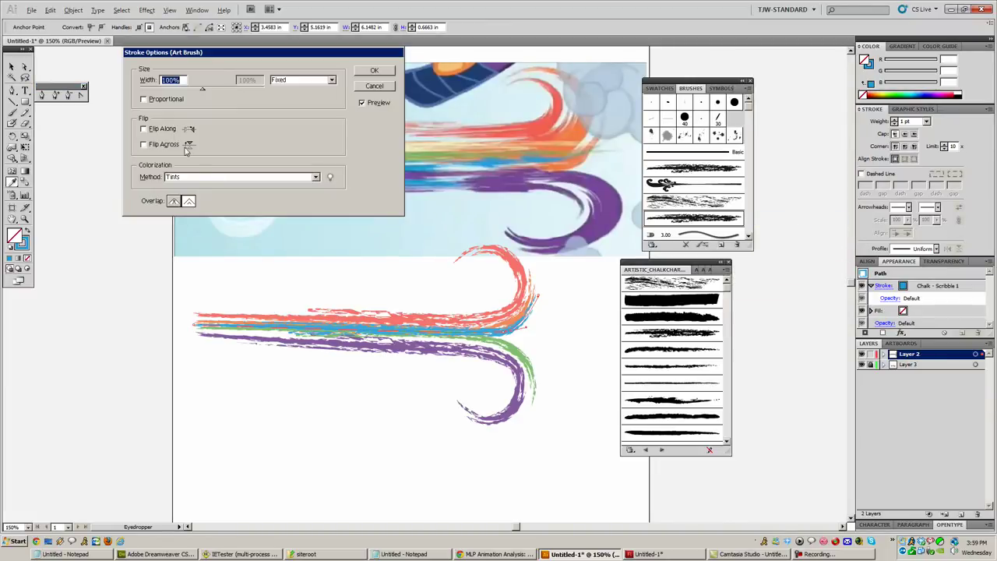
{"action": "left_click_drag", "start_coordinate": [198, 90], "coordinate": [215, 94]}
{"action": "left_click", "coordinate": [374, 70]}
{"action": "left_click", "coordinate": [13, 67]}
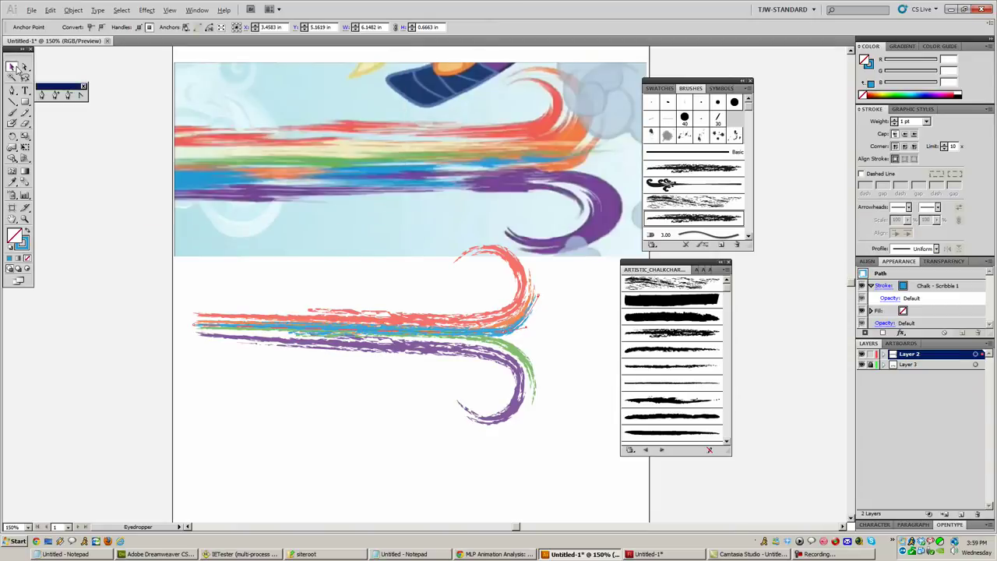
{"action": "mouse_move", "coordinate": [586, 452]}
{"action": "left_mouse_down"}
{"action": "mouse_move", "coordinate": [202, 226]}
{"action": "mouse_move", "coordinate": [122, 211]}
{"action": "left_mouse_up"}
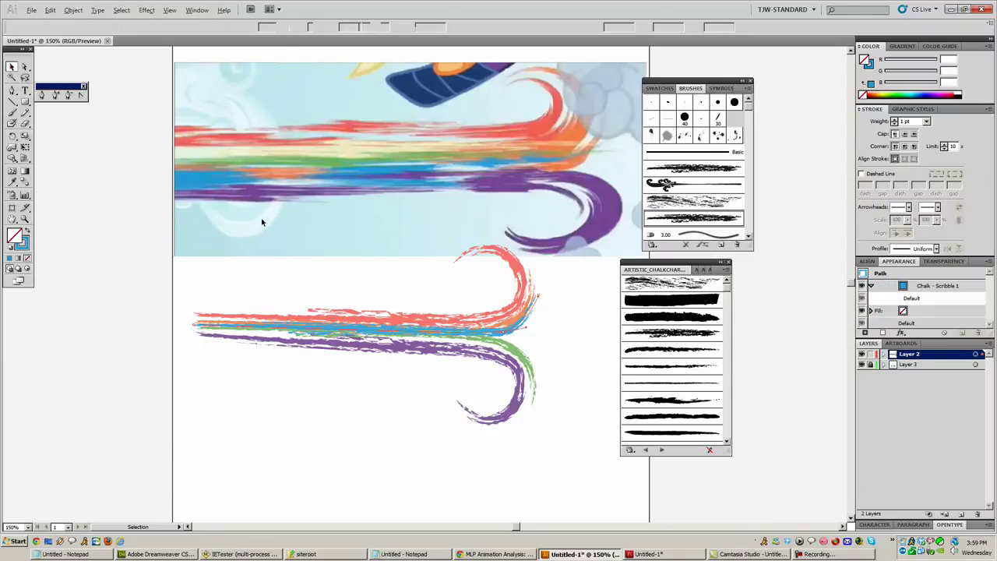
Set the selected speed lines' chalk brush stroke width to 137%, keeping Flip Across on.
{"action": "left_click", "coordinate": [749, 89]}
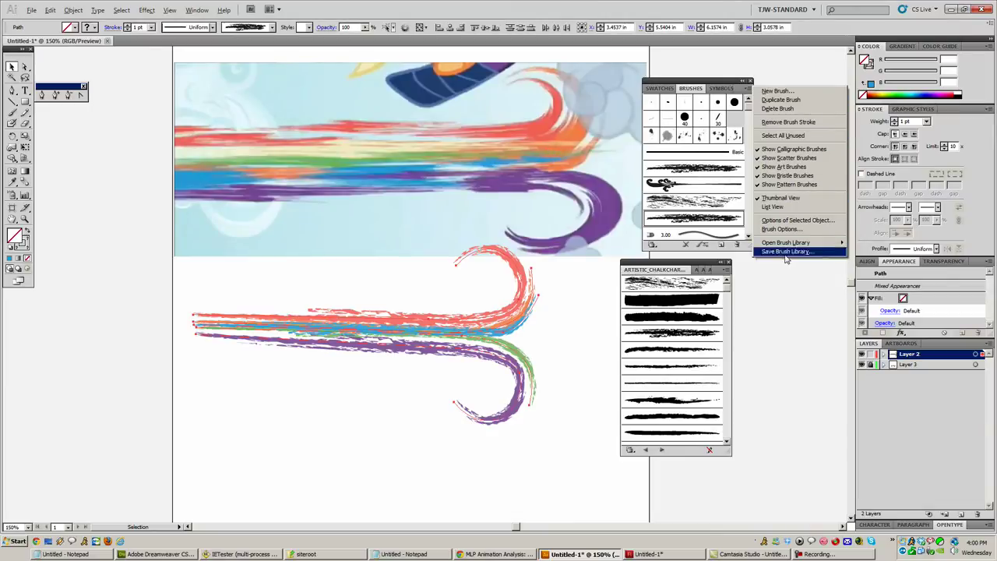
{"action": "left_click", "coordinate": [794, 220]}
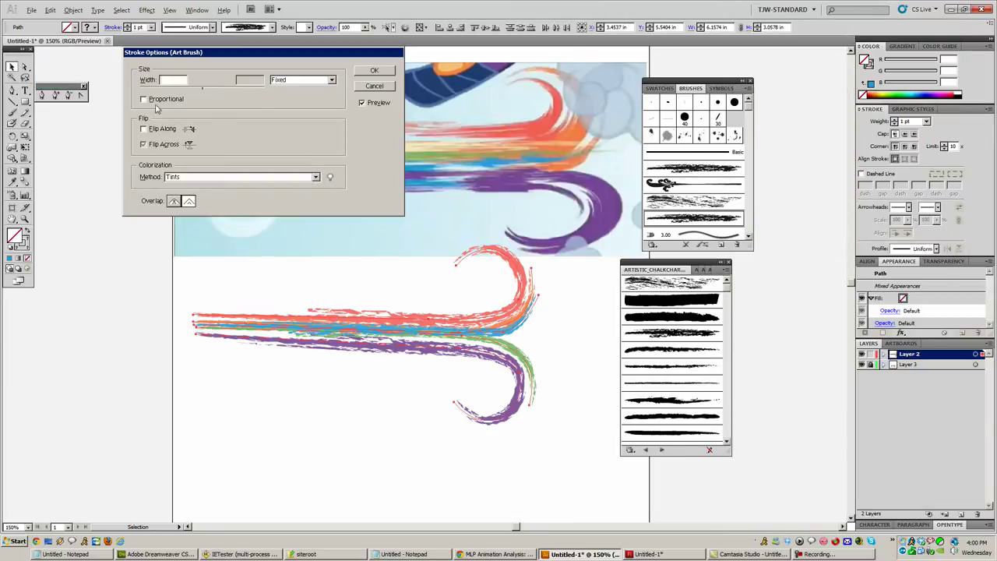
{"action": "type", "text": "137"}
{"action": "left_click", "coordinate": [163, 145]}
{"action": "left_click", "coordinate": [166, 147]}
{"action": "left_click", "coordinate": [374, 70]}
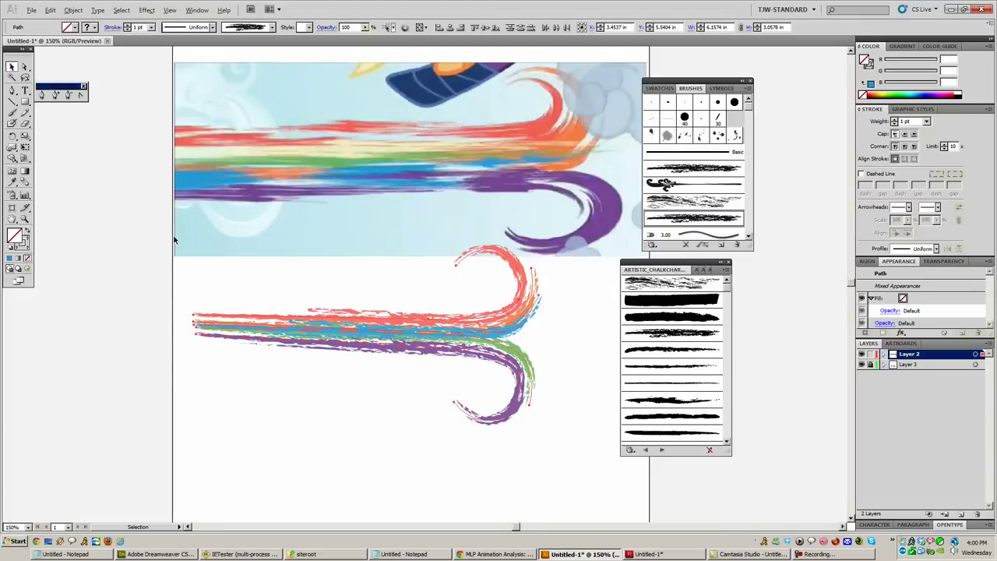
{"action": "left_click", "coordinate": [305, 395]}
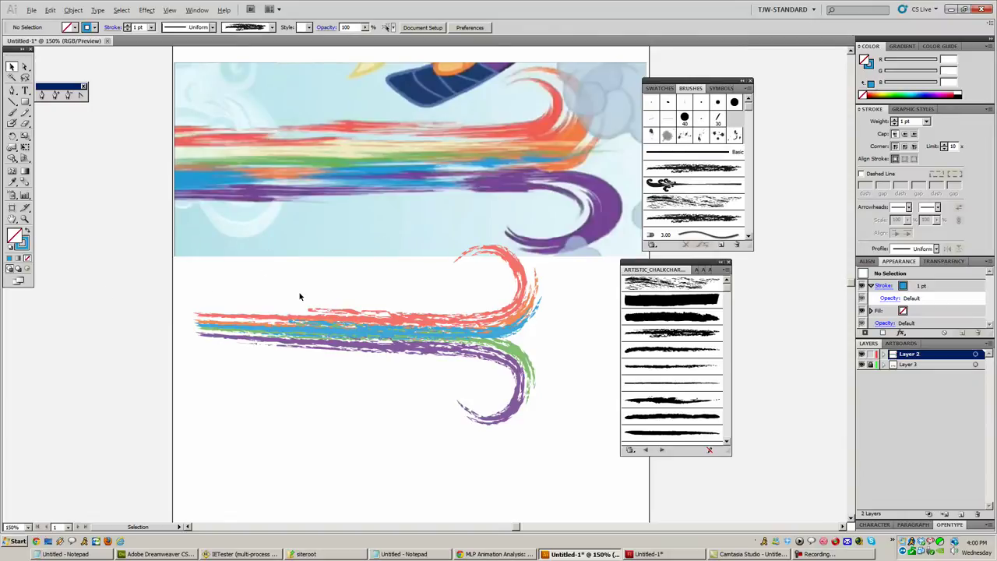
Drag the red speed line's end anchor up and right so its hook curls higher.
{"action": "key", "text": "ctrl+y"}
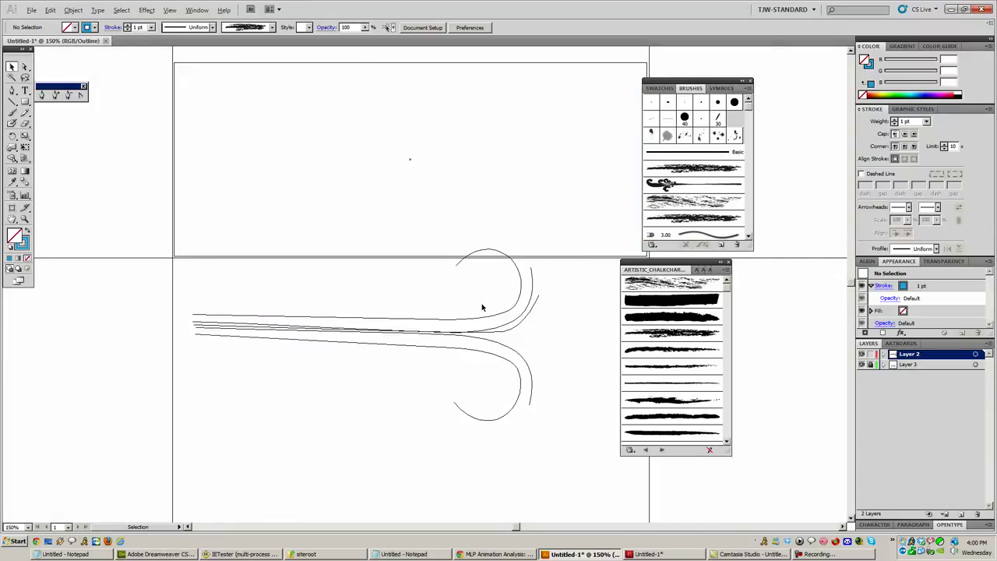
{"action": "left_click", "coordinate": [25, 67]}
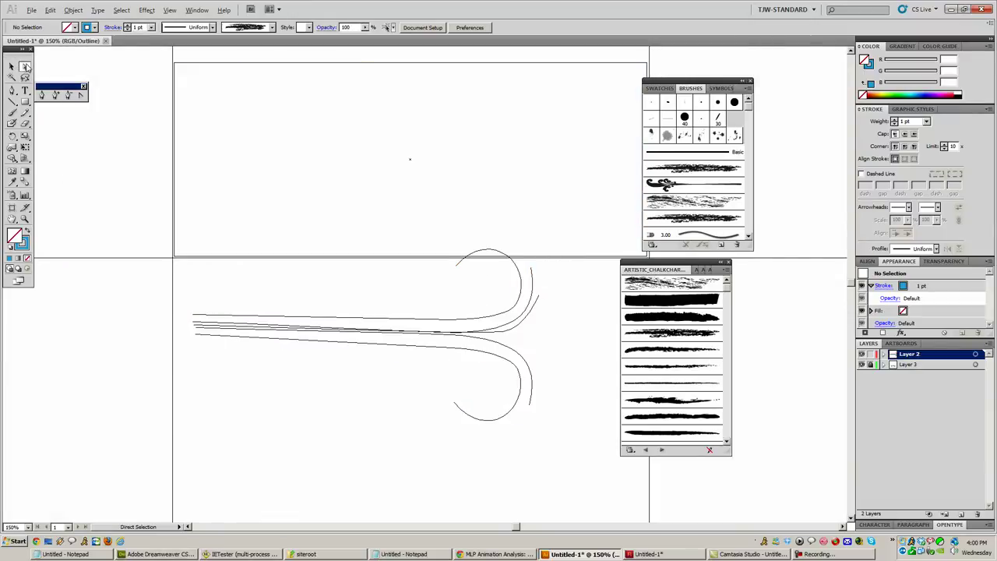
{"action": "left_click", "coordinate": [458, 268]}
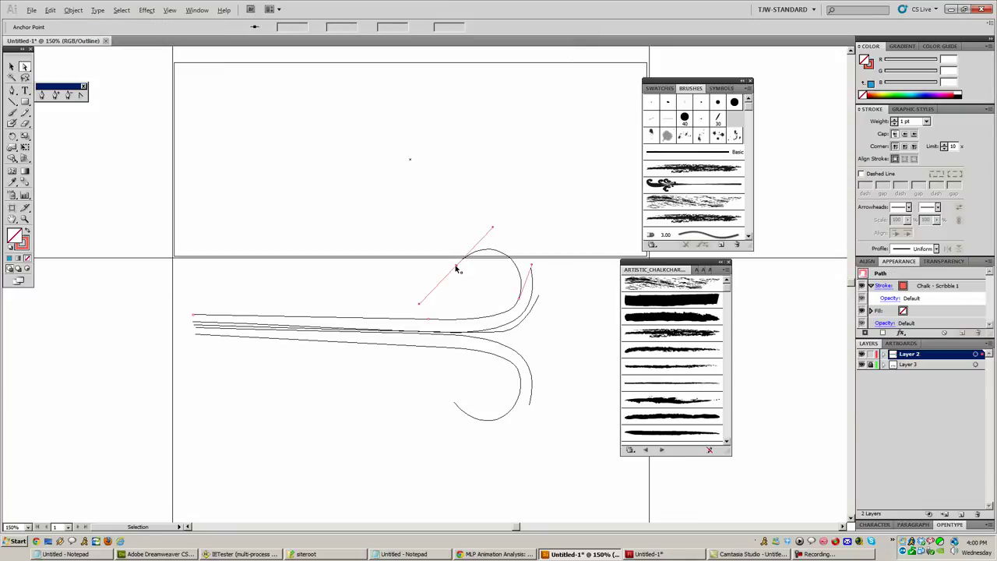
{"action": "key", "text": "ctrl+y"}
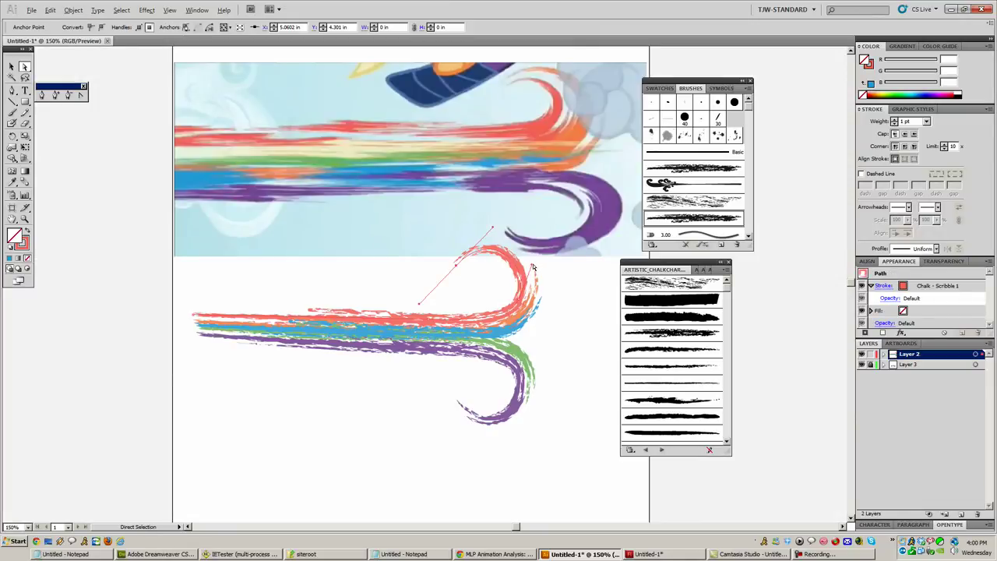
{"action": "left_click_drag", "start_coordinate": [533, 267], "coordinate": [542, 257]}
{"action": "left_click", "coordinate": [484, 277]}
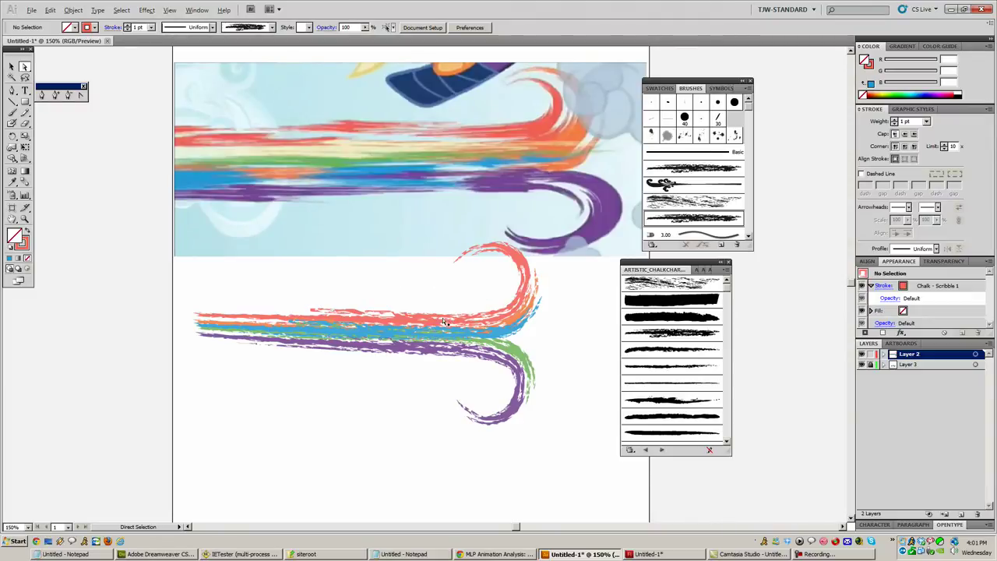
Duplicate Layer 2 as Layer 2 copy and hide the original layer and reference image.
{"action": "left_click", "coordinate": [11, 66]}
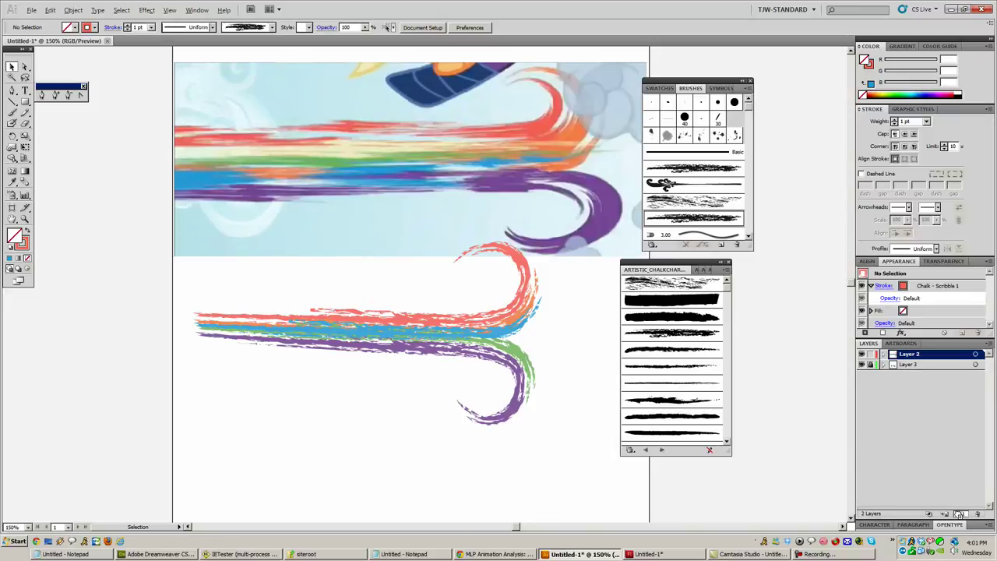
{"action": "left_click_drag", "start_coordinate": [959, 515], "coordinate": [959, 515]}
{"action": "left_click", "coordinate": [910, 366]}
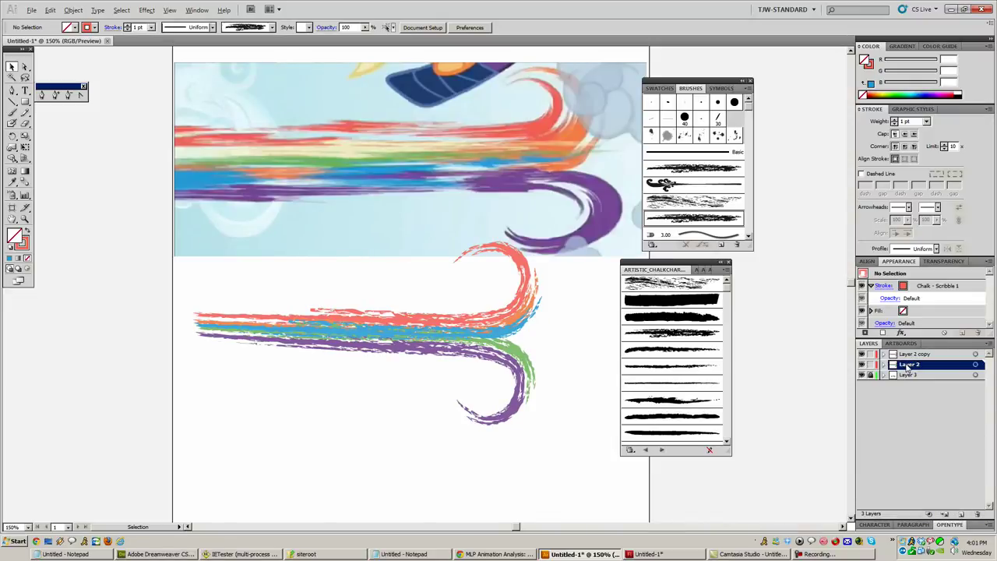
{"action": "left_click", "coordinate": [915, 355]}
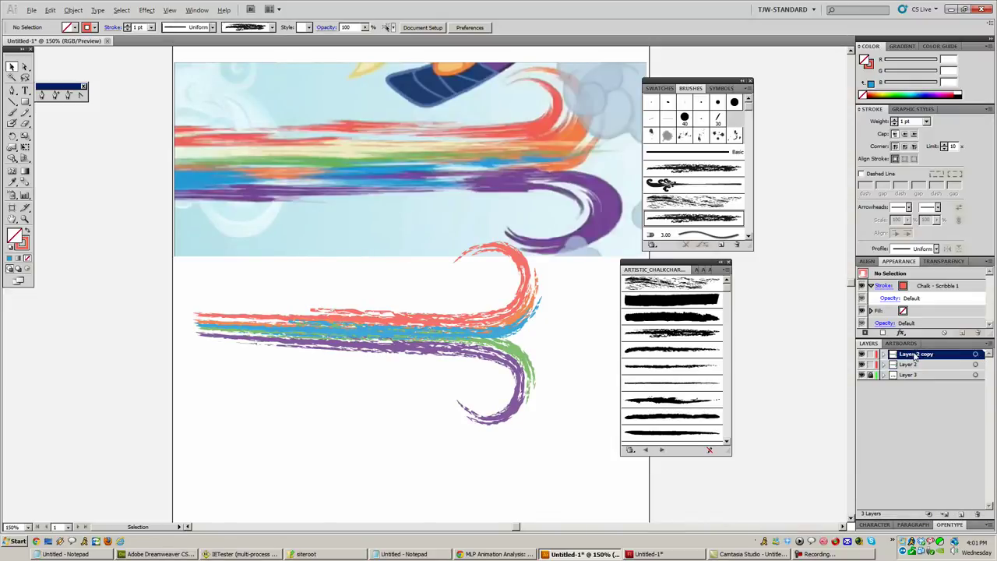
{"action": "left_click", "coordinate": [862, 364]}
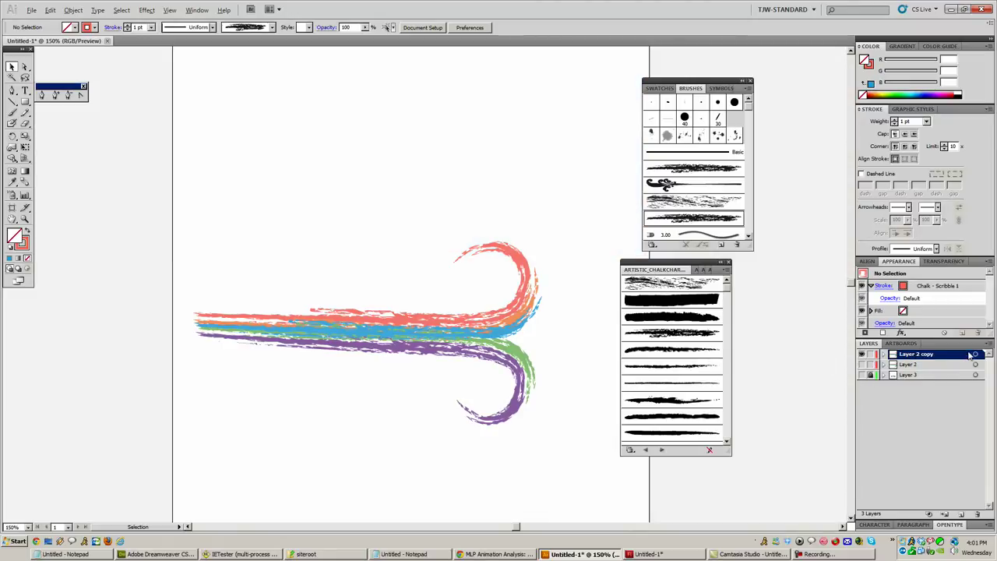
Expand the copy's brush strokes into filled shapes with Object > Expand Appearance.
{"action": "left_click", "coordinate": [474, 337]}
{"action": "left_click", "coordinate": [74, 9]}
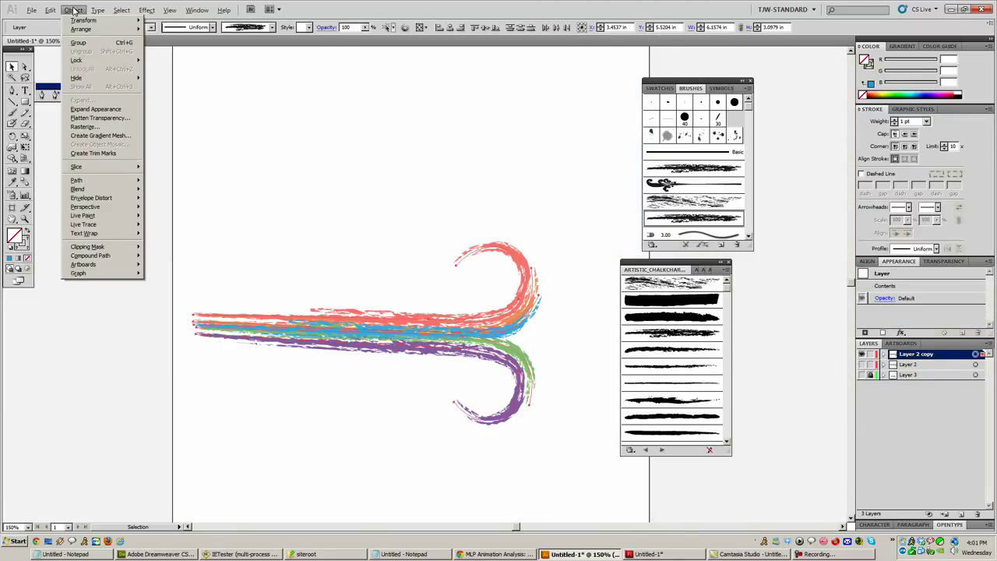
{"action": "left_click", "coordinate": [96, 109]}
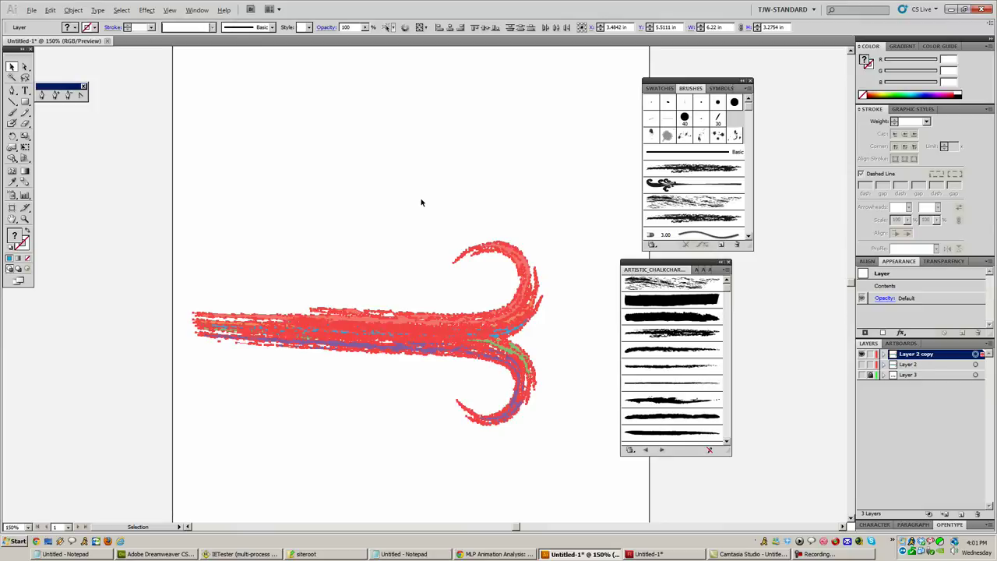
{"action": "key", "text": "ctrl+y"}
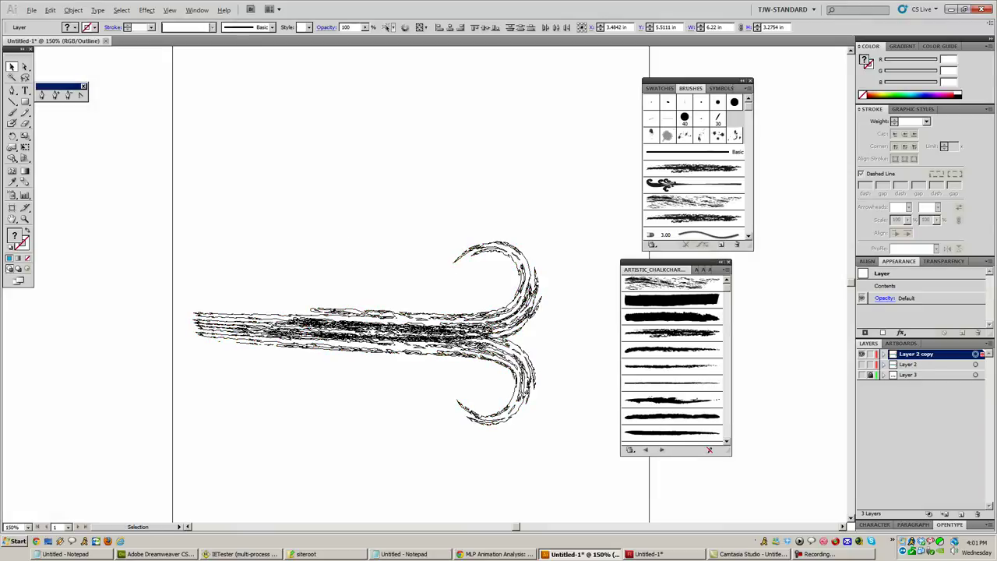
{"action": "key", "text": "ctrl+shift+a"}
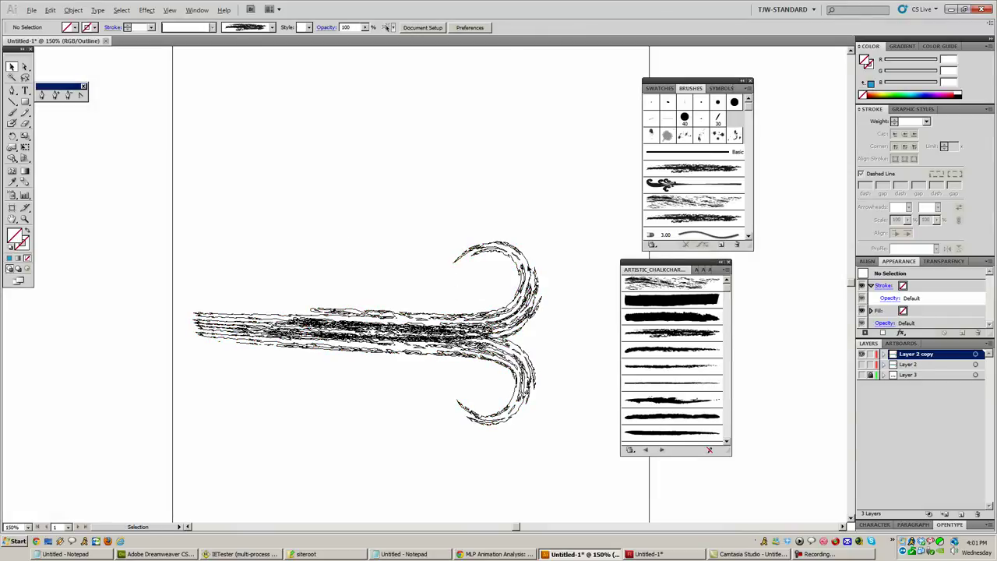
{"action": "key", "text": "ctrl+y"}
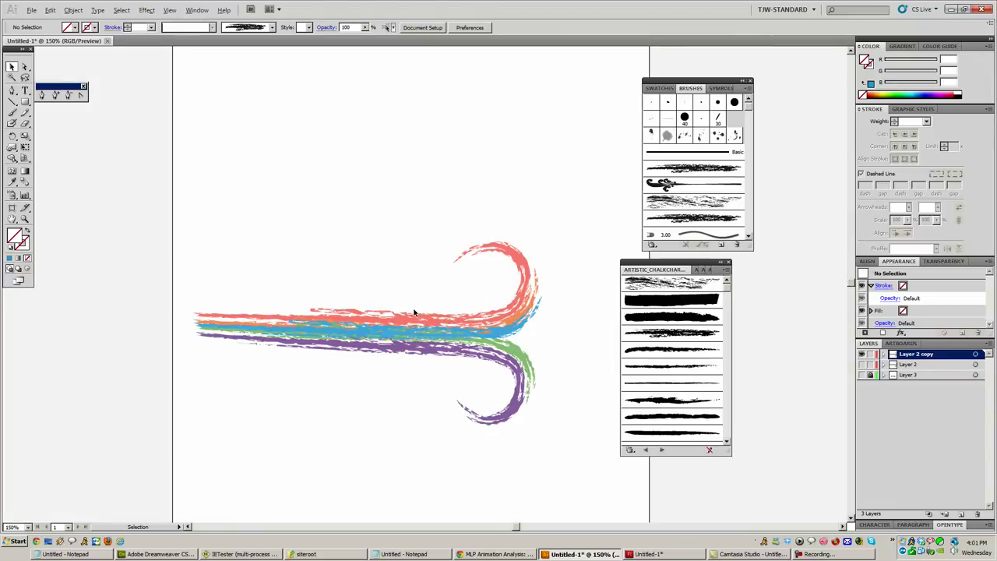
Inspect the red, purple, green and blue stroke groups inside Layer 2 copy.
{"action": "left_click", "coordinate": [414, 312]}
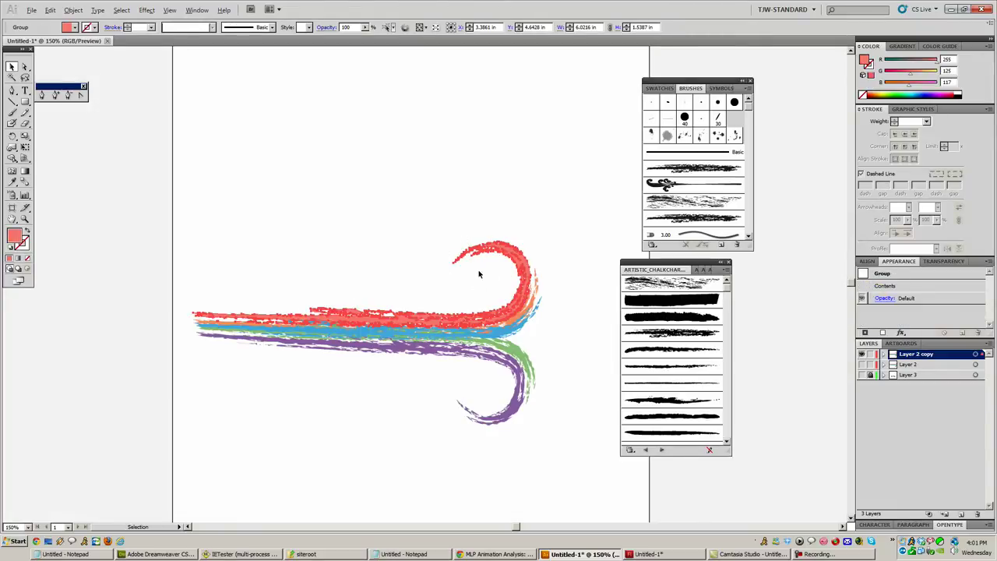
{"action": "left_click", "coordinate": [893, 355]}
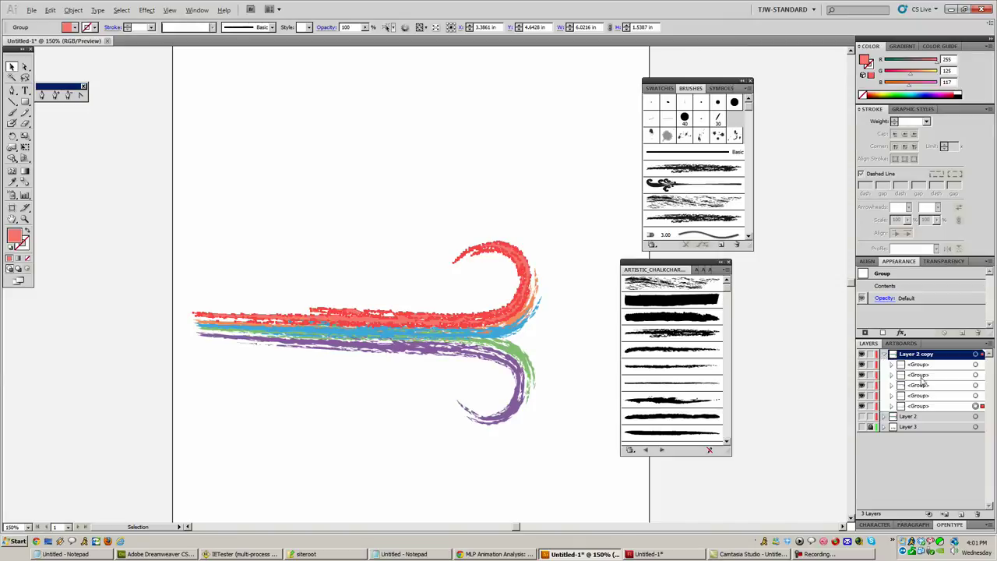
{"action": "left_click", "coordinate": [976, 395]}
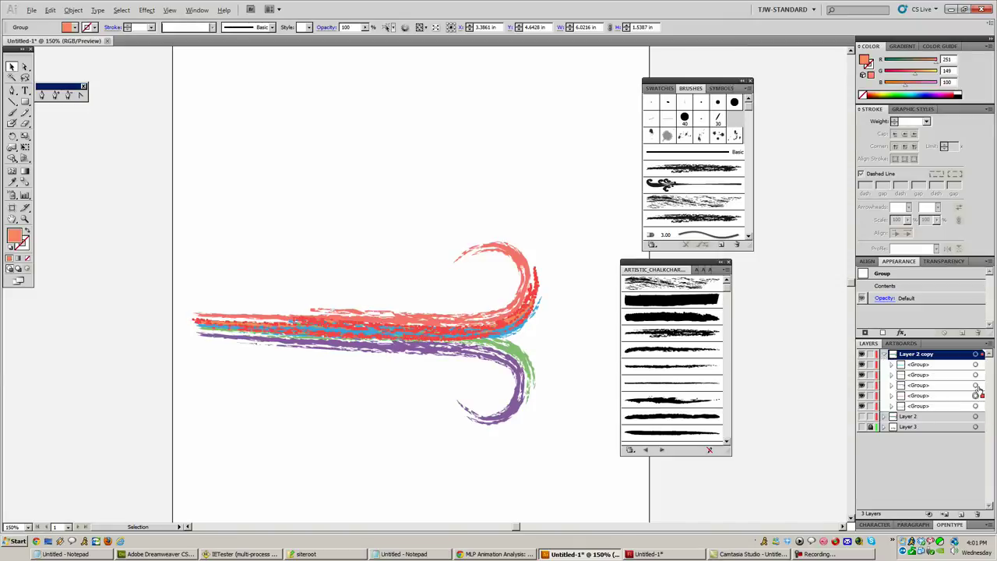
{"action": "left_click", "coordinate": [976, 375]}
{"action": "left_click", "coordinate": [976, 364]}
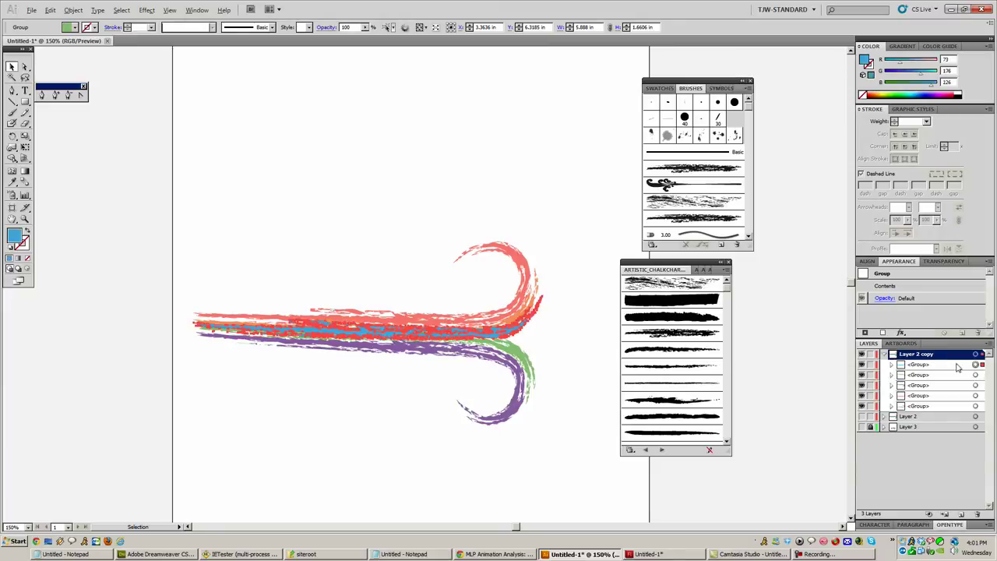
{"action": "left_click", "coordinate": [317, 248]}
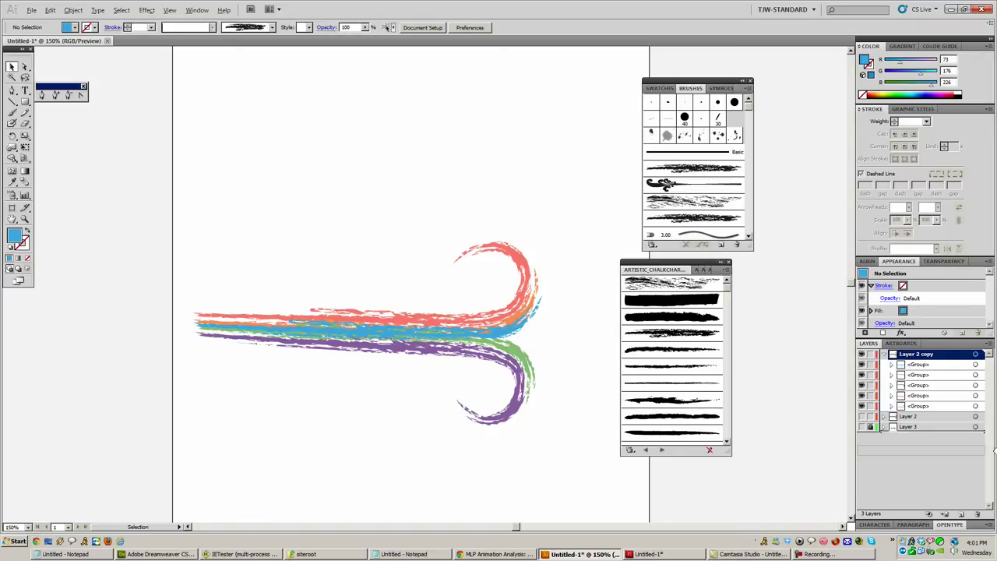
Delete the expanded copy layer and show Layer 2's original speed lines again.
{"action": "left_click", "coordinate": [978, 514]}
{"action": "key", "text": "ctrl+y"}
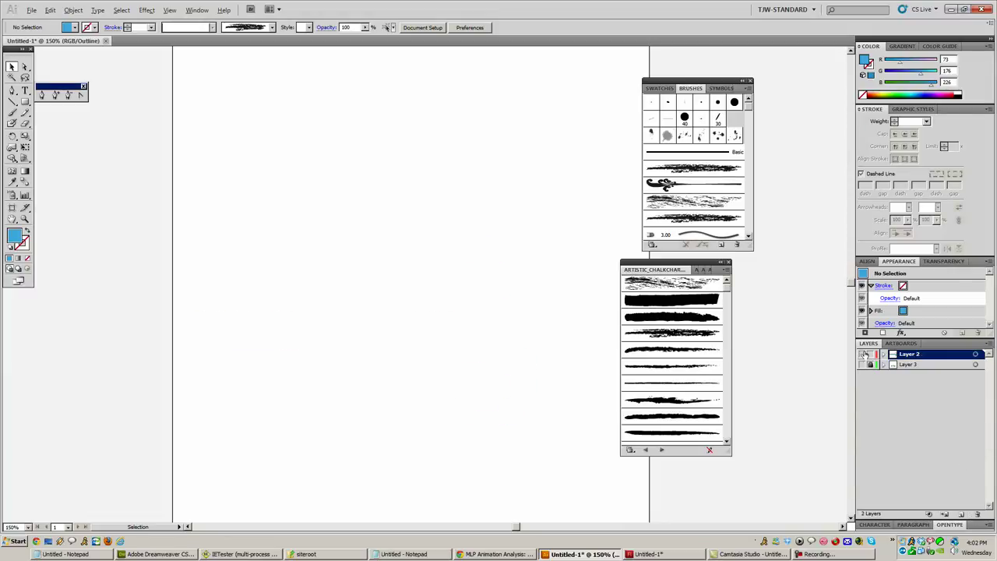
{"action": "left_click", "coordinate": [863, 355]}
{"action": "key", "text": "ctrl+y"}
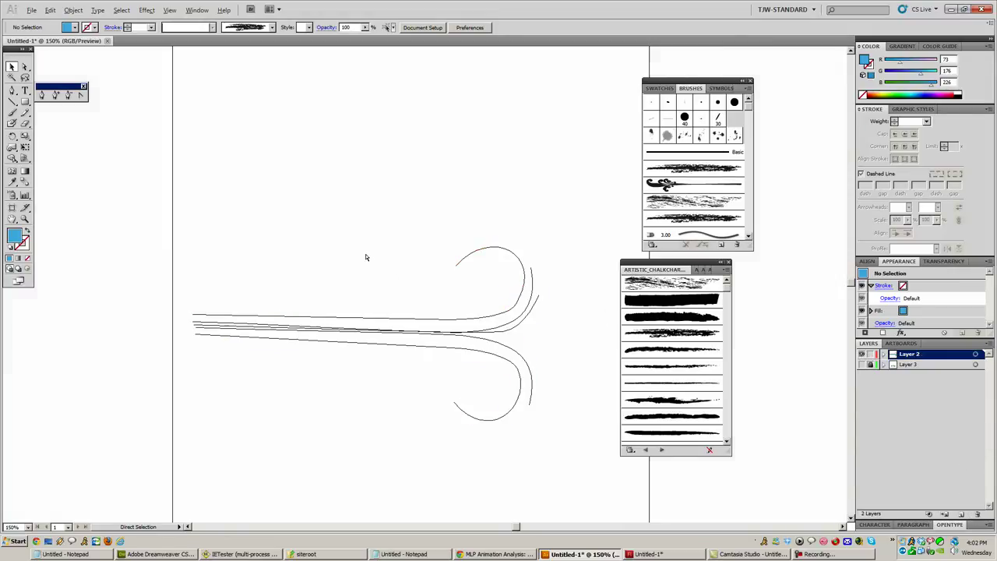
{"action": "key", "text": "ctrl+y"}
Copy all the coloured speed-line paths and switch to the empty Flash Untitled-1 document.
{"action": "left_click_drag", "start_coordinate": [368, 235], "coordinate": [231, 394]}
{"action": "key", "text": "a"}
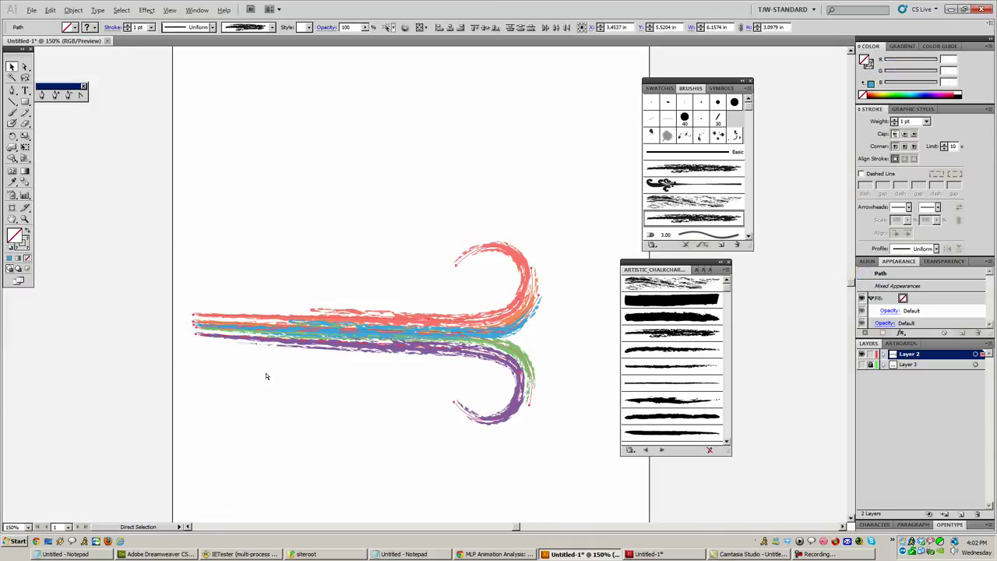
{"action": "left_click", "coordinate": [650, 554]}
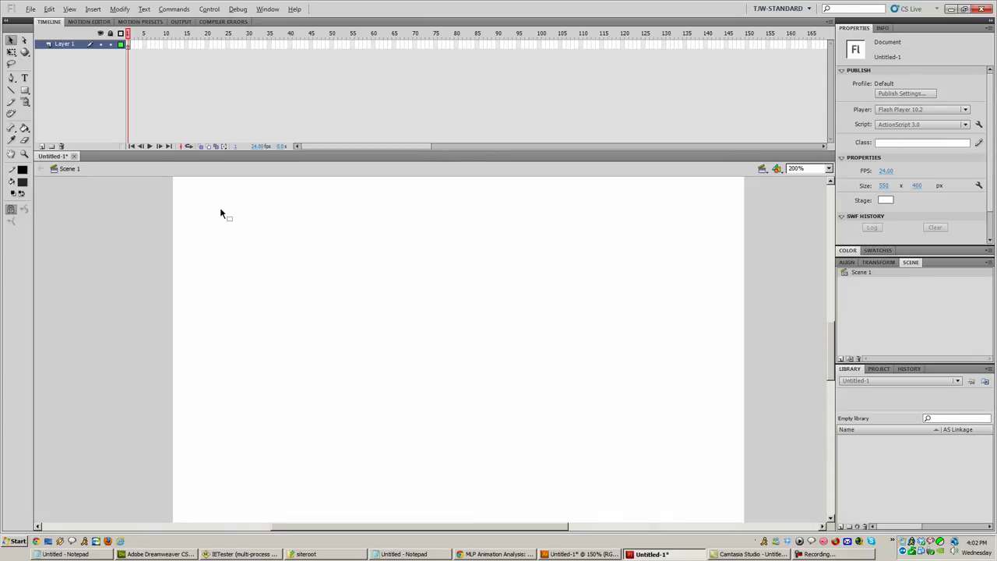
Paste the speed lines into Flash using recommended import settings with Maintain layers enabled.
{"action": "key", "text": "ctrl+v"}
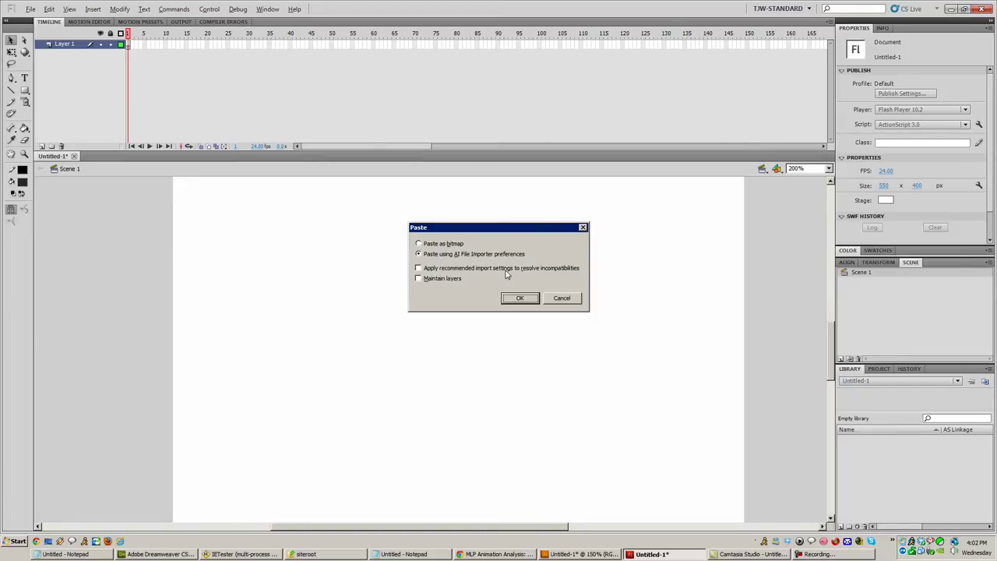
{"action": "left_click", "coordinate": [553, 269]}
{"action": "left_click", "coordinate": [450, 281]}
{"action": "left_click", "coordinate": [528, 301]}
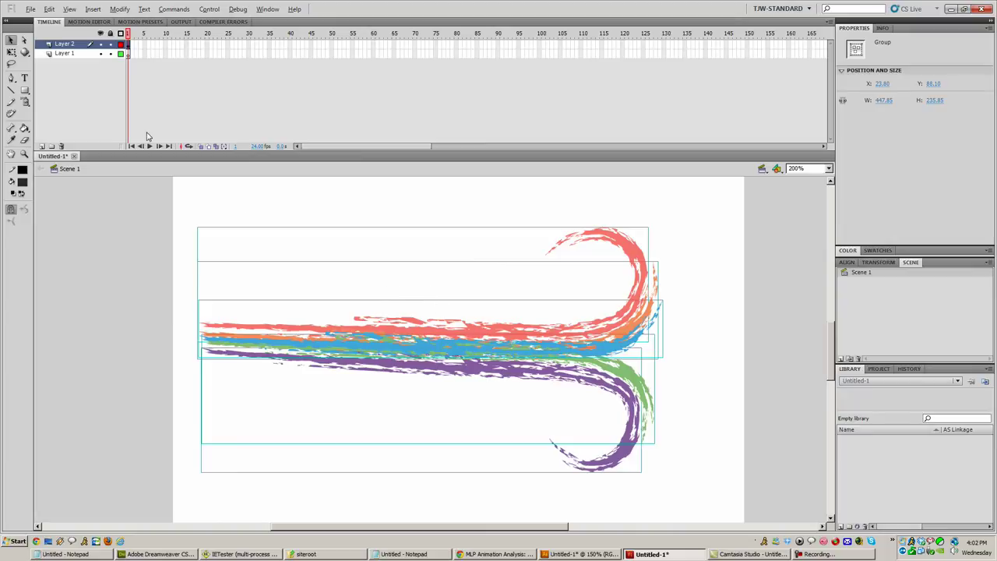
{"action": "left_click", "coordinate": [121, 46]}
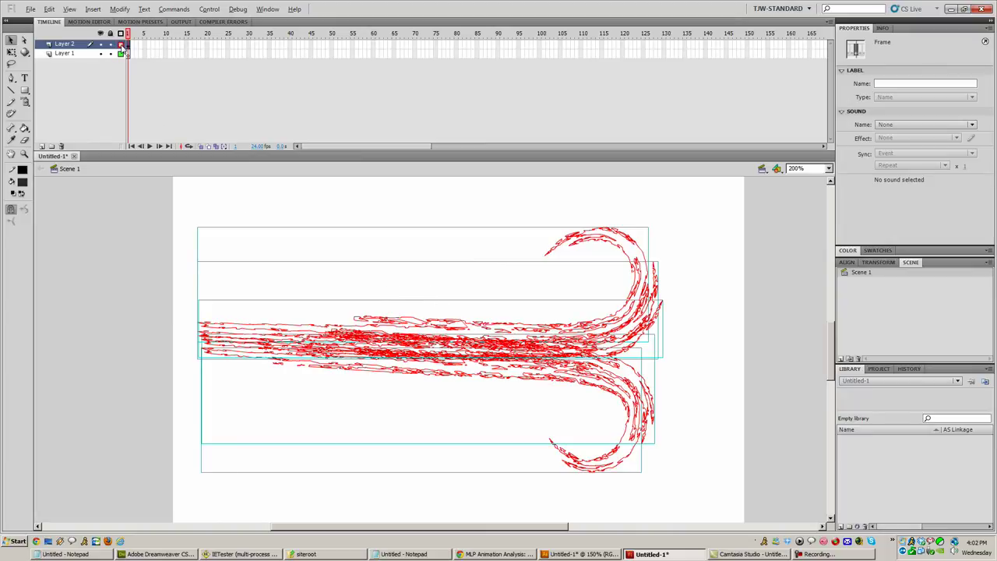
{"action": "left_click", "coordinate": [122, 44]}
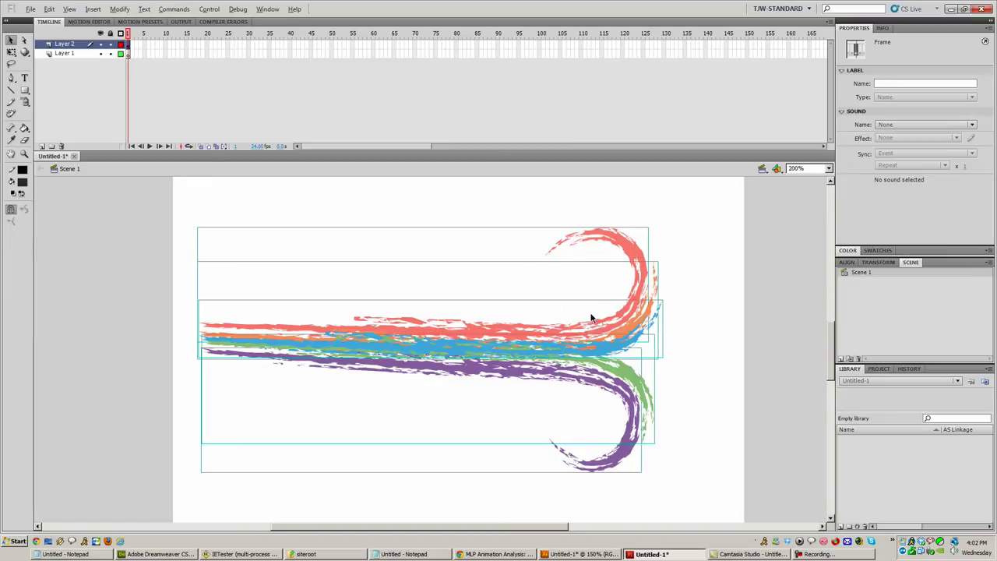
{"action": "left_click", "coordinate": [685, 252]}
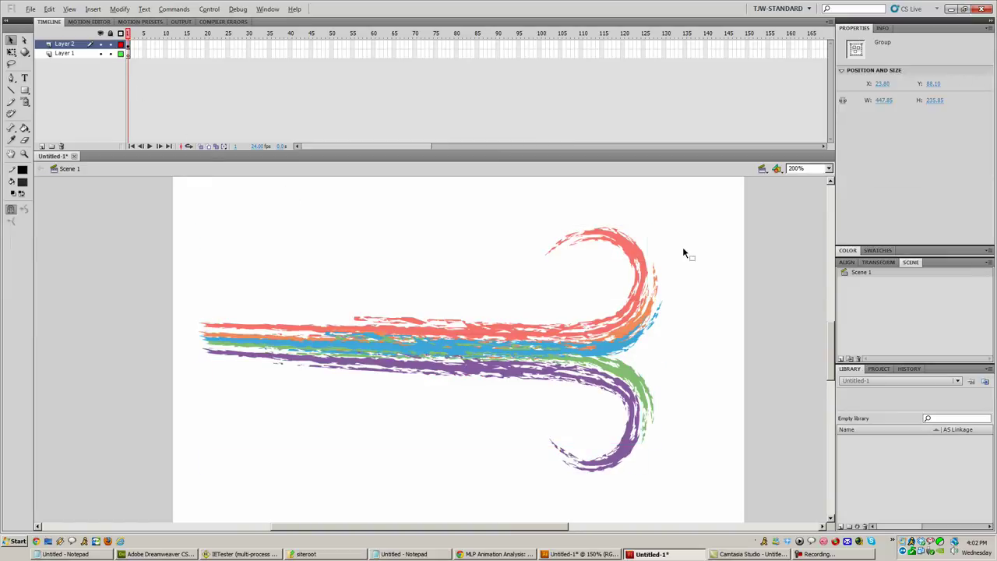
{"action": "left_click", "coordinate": [628, 444]}
{"action": "left_click", "coordinate": [638, 261]}
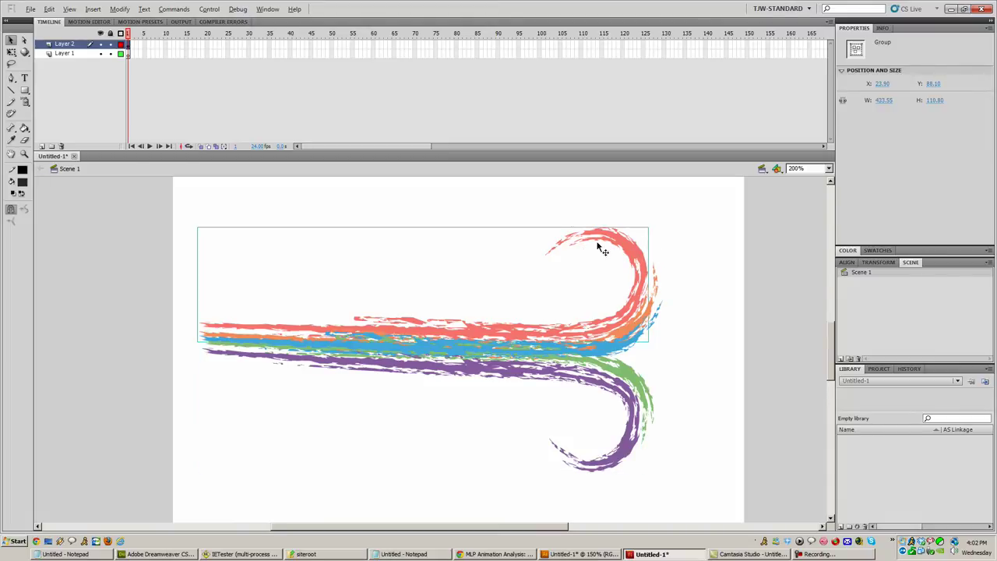
{"action": "mouse_move", "coordinate": [694, 213]}
{"action": "left_mouse_down"}
{"action": "mouse_move", "coordinate": [547, 361]}
{"action": "mouse_move", "coordinate": [330, 439]}
{"action": "mouse_move", "coordinate": [378, 451]}
{"action": "left_mouse_up"}
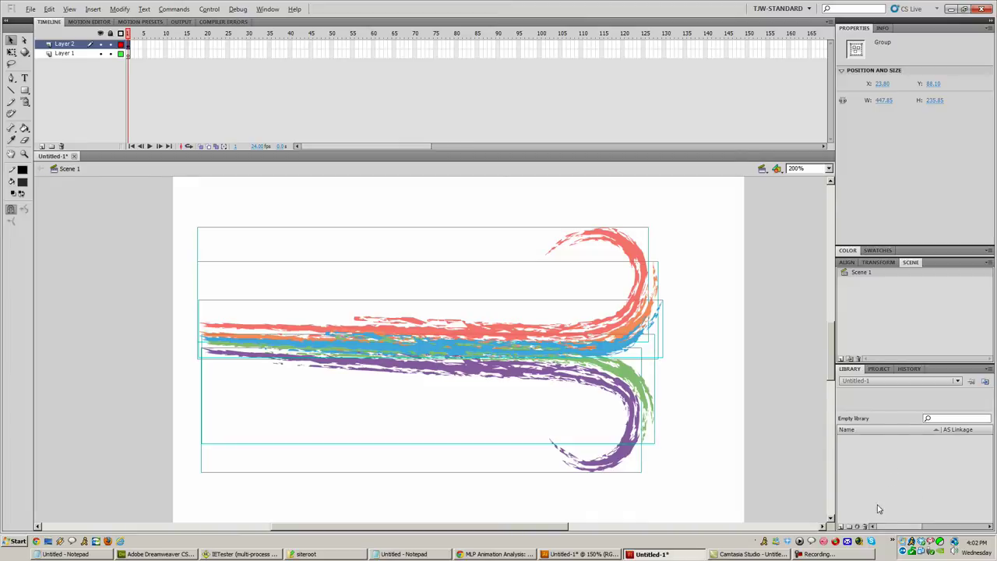
{"action": "left_click", "coordinate": [737, 340]}
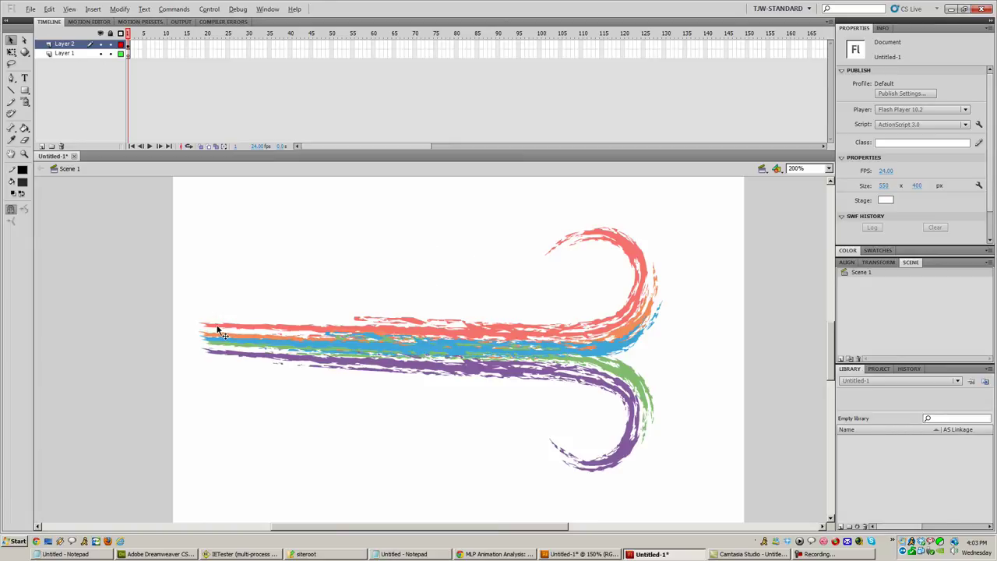
Switch back to Illustrator and open the Artistic > Artistic_Paintbrush brush library.
{"action": "left_click", "coordinate": [581, 554]}
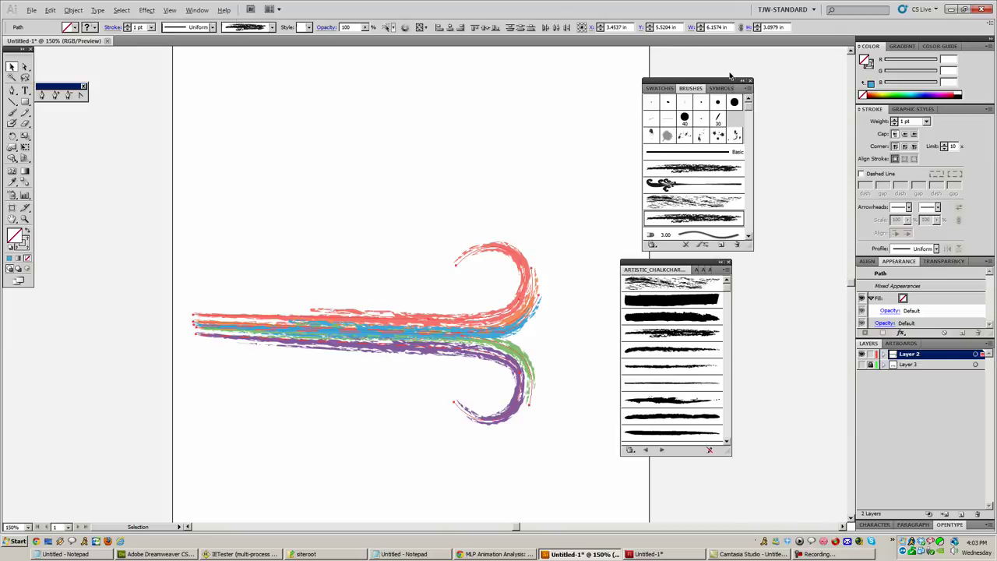
{"action": "left_click", "coordinate": [197, 9]}
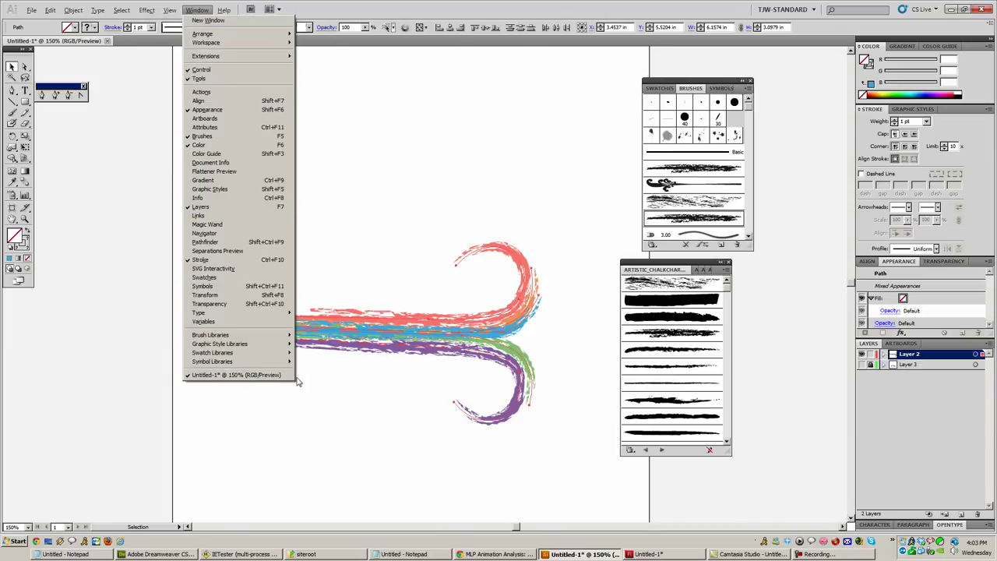
{"action": "mouse_move", "coordinate": [187, 335]}
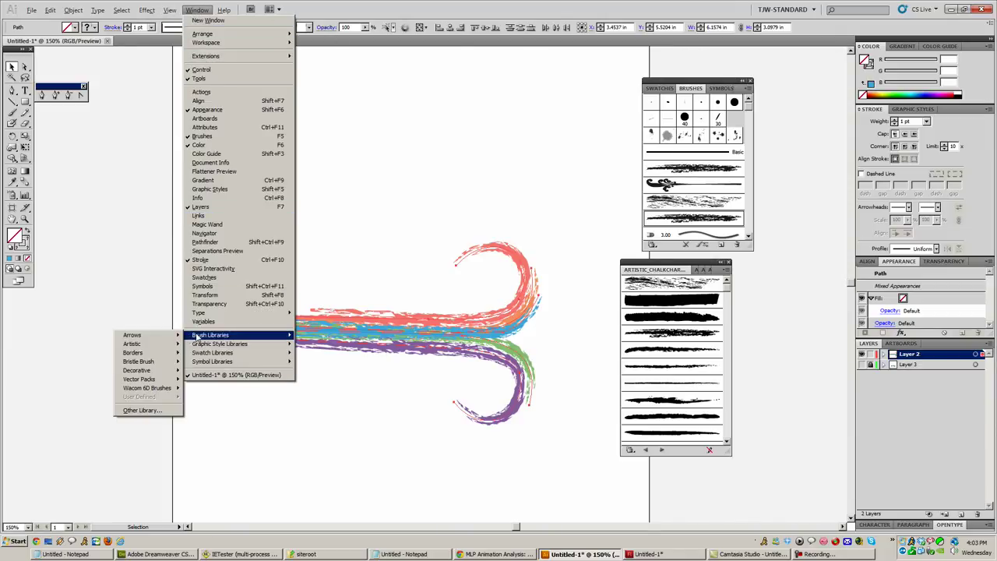
{"action": "mouse_move", "coordinate": [143, 353]}
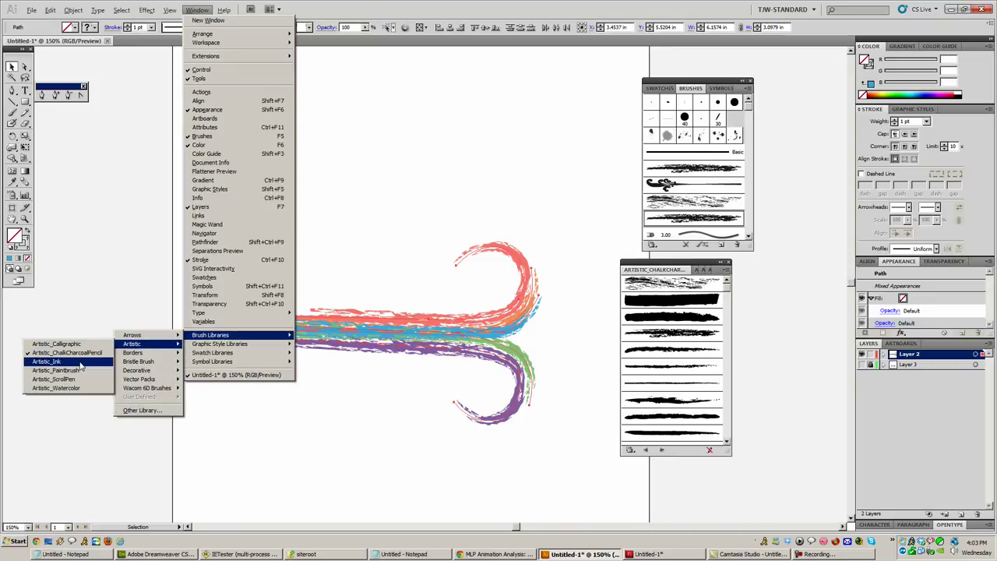
{"action": "left_click", "coordinate": [81, 369]}
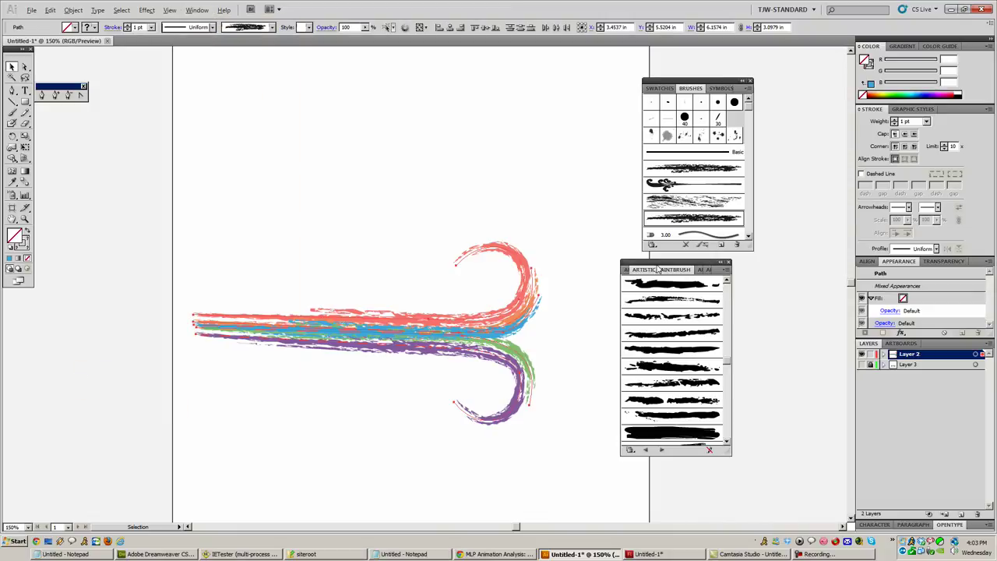
Apply a paintbrush, then delete the grainy chalk brush, removing its strokes from the speed lines.
{"action": "left_click_drag", "start_coordinate": [730, 361], "coordinate": [726, 290]}
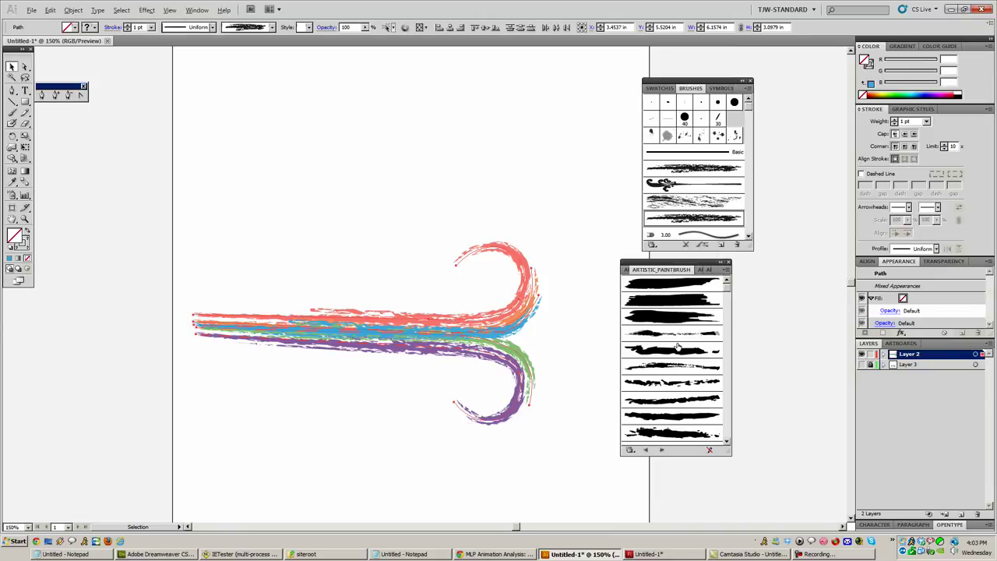
{"action": "left_click", "coordinate": [694, 382]}
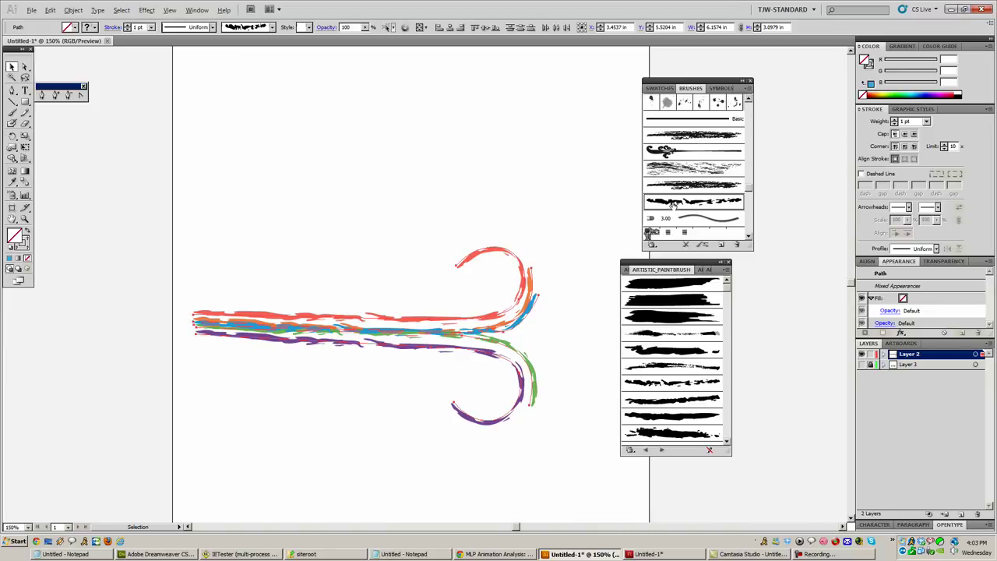
{"action": "left_click", "coordinate": [699, 173]}
{"action": "left_click", "coordinate": [748, 90]}
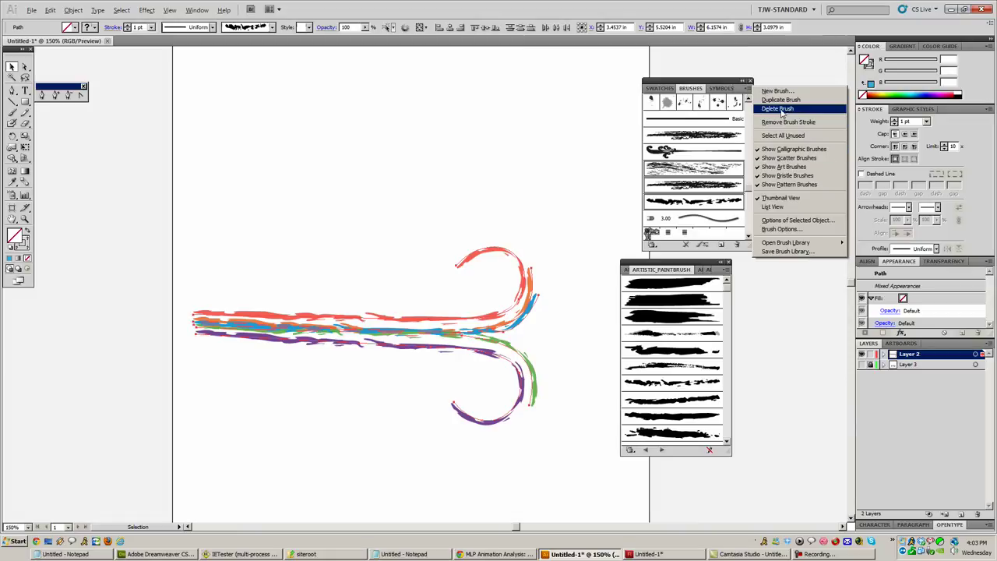
{"action": "left_click", "coordinate": [777, 110]}
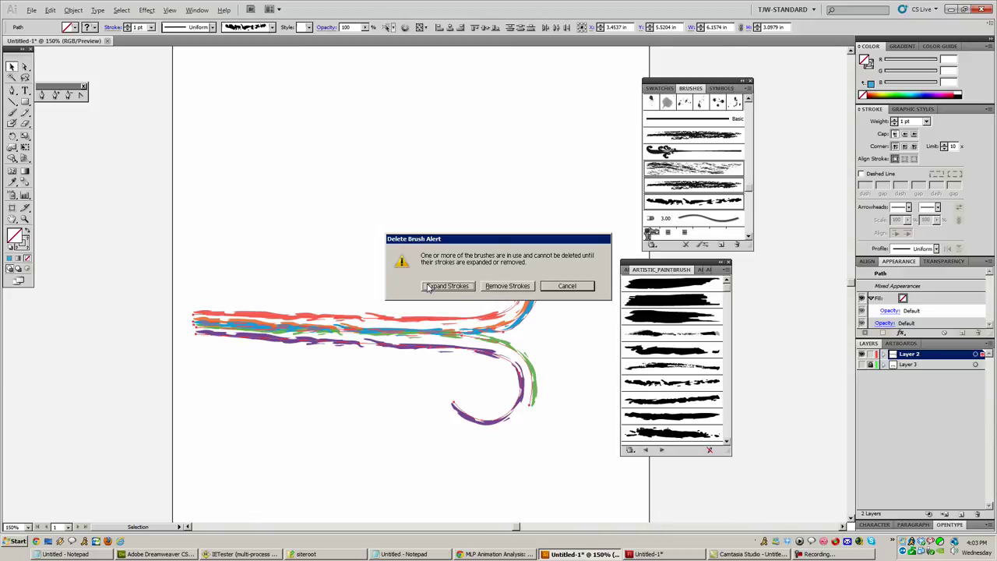
{"action": "left_click", "coordinate": [502, 286]}
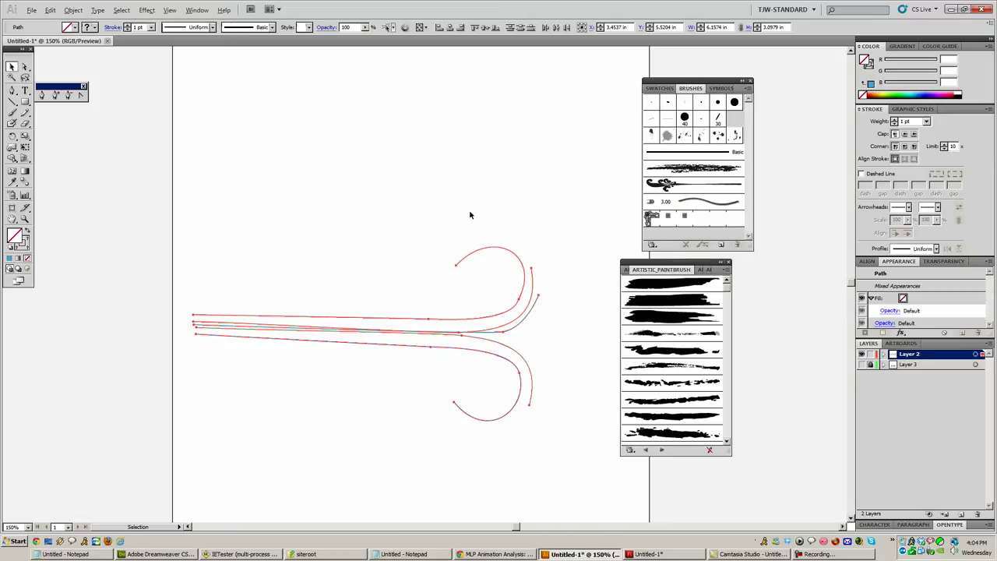
Try the Ink Spots, Ink Drop and Ink Bomb scatter brushes, then apply a dry-ink art brush.
{"action": "left_click", "coordinate": [735, 136]}
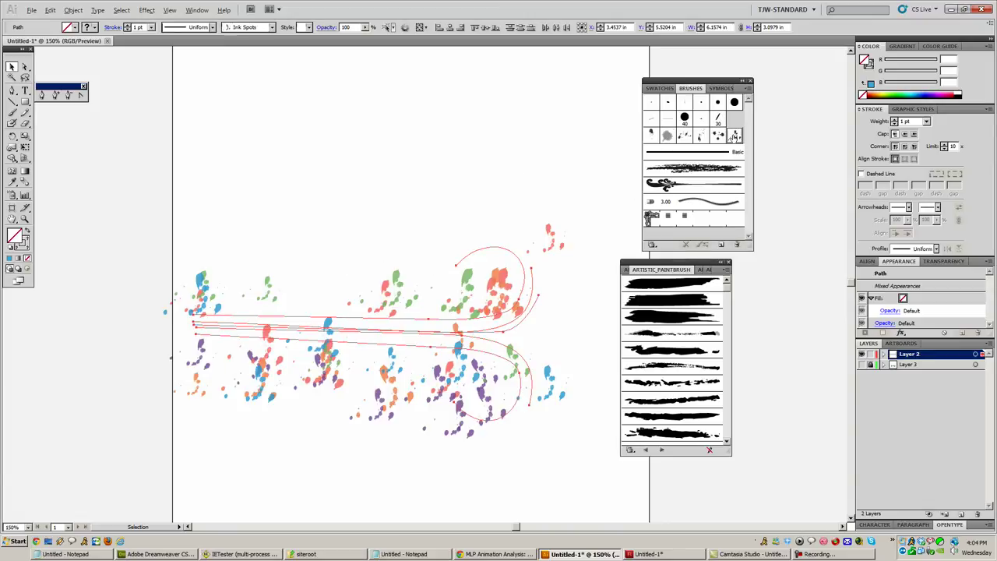
{"action": "left_click", "coordinate": [719, 136]}
{"action": "left_click", "coordinate": [684, 136]}
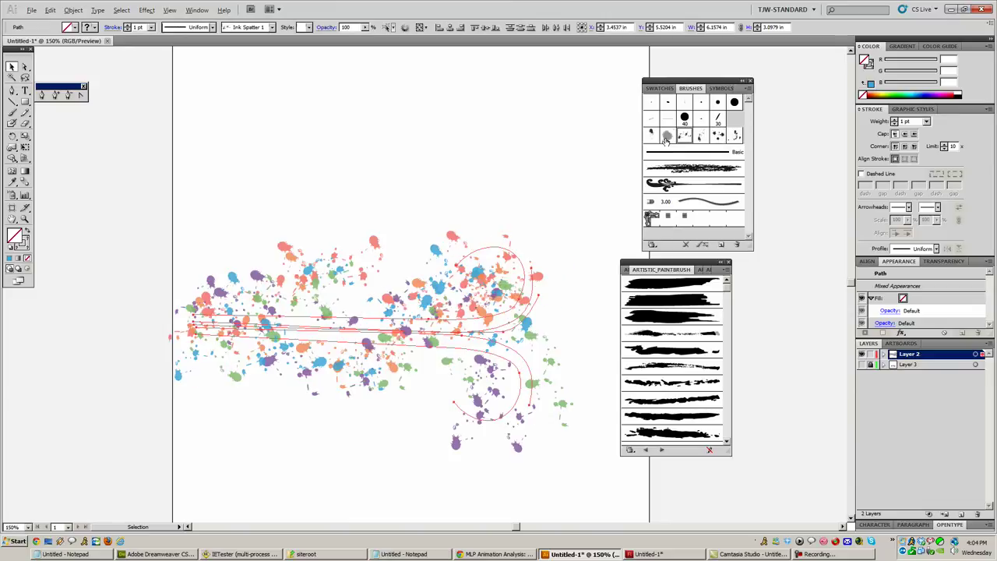
{"action": "left_click", "coordinate": [668, 136]}
{"action": "left_click", "coordinate": [650, 136]}
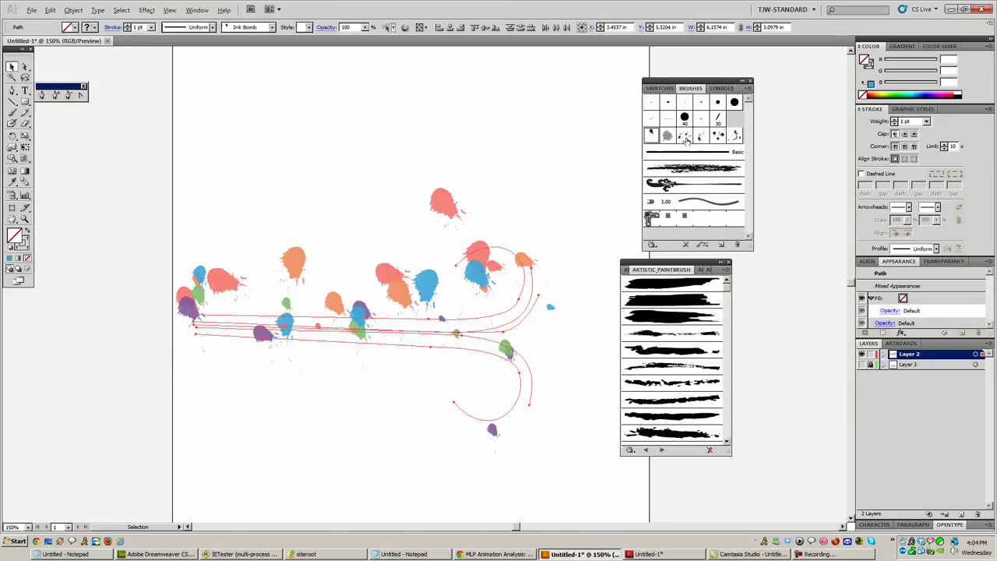
{"action": "left_click", "coordinate": [717, 136]}
{"action": "left_click", "coordinate": [693, 168]}
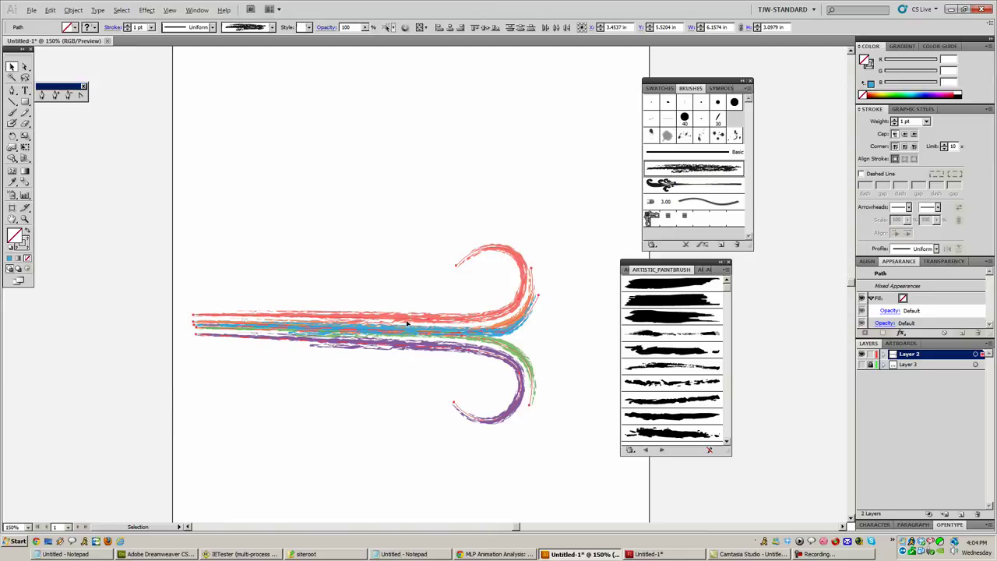
Switch back to the Flash Untitled-1 document holding the pasted rainbow speed lines.
{"action": "left_click", "coordinate": [691, 554]}
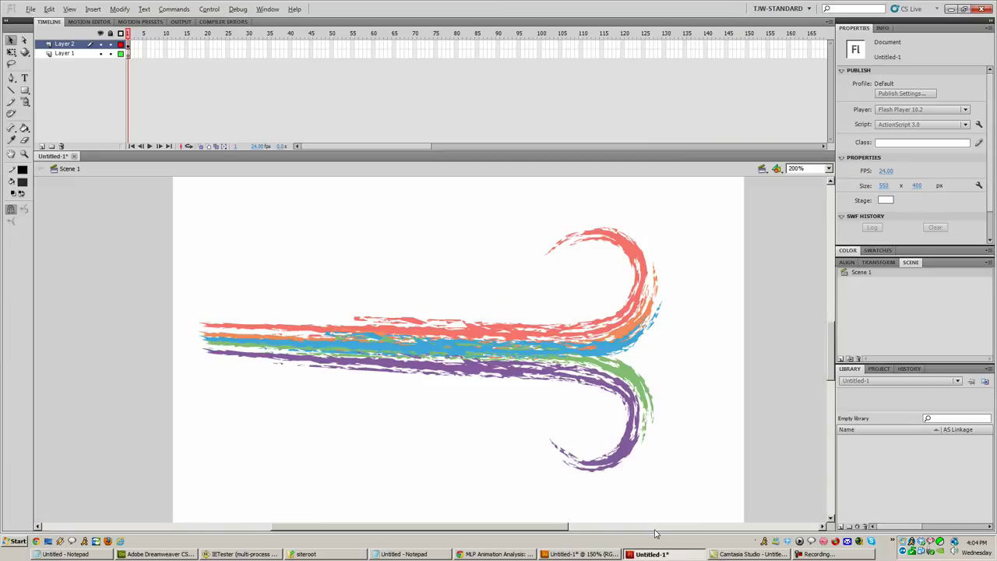